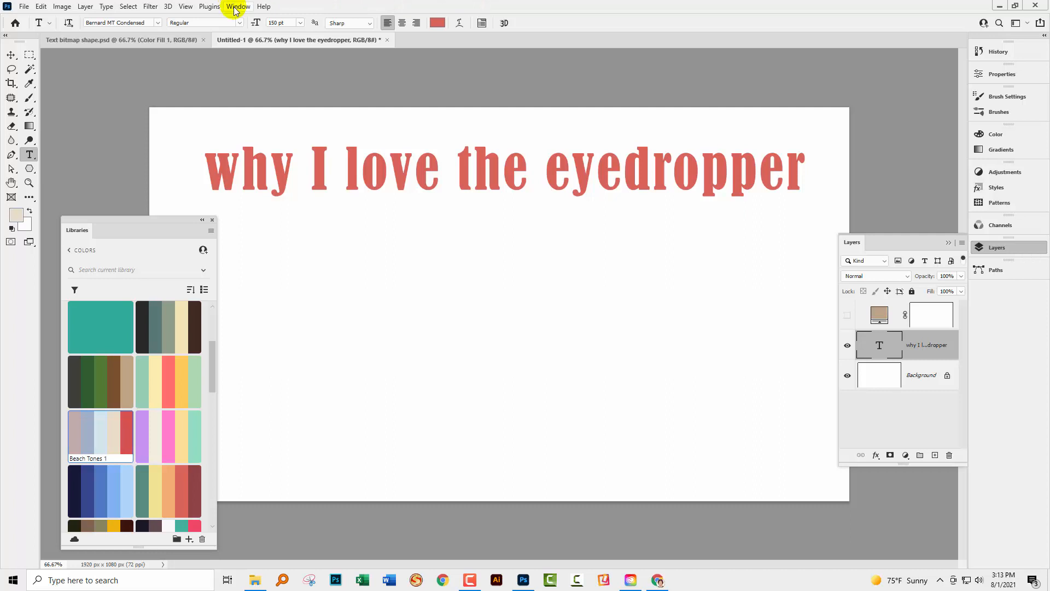
Open the Swatches panel to view its colours and folders, and close it again
click(235, 6)
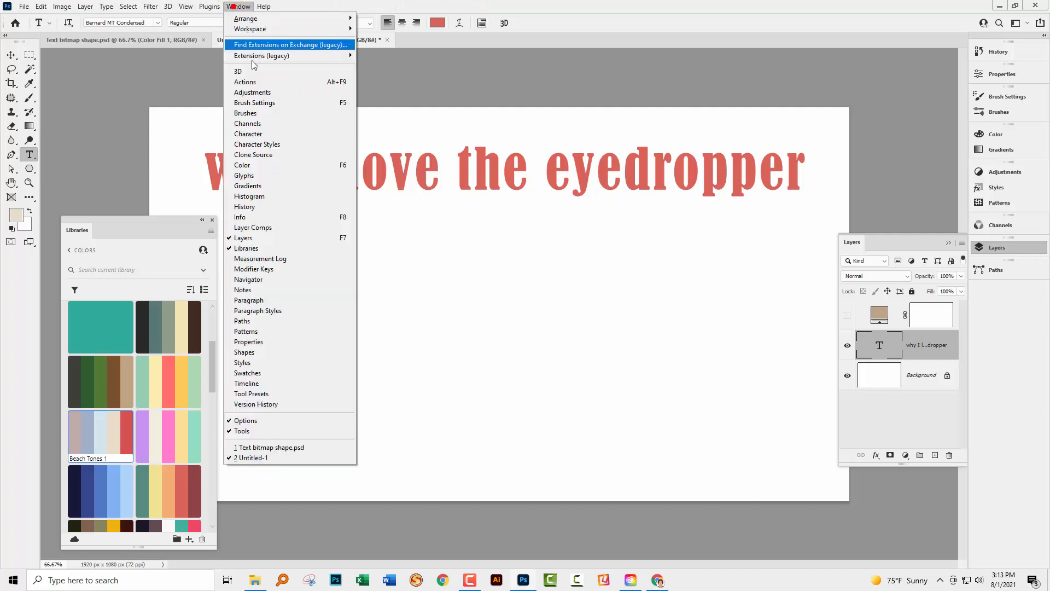
click(301, 372)
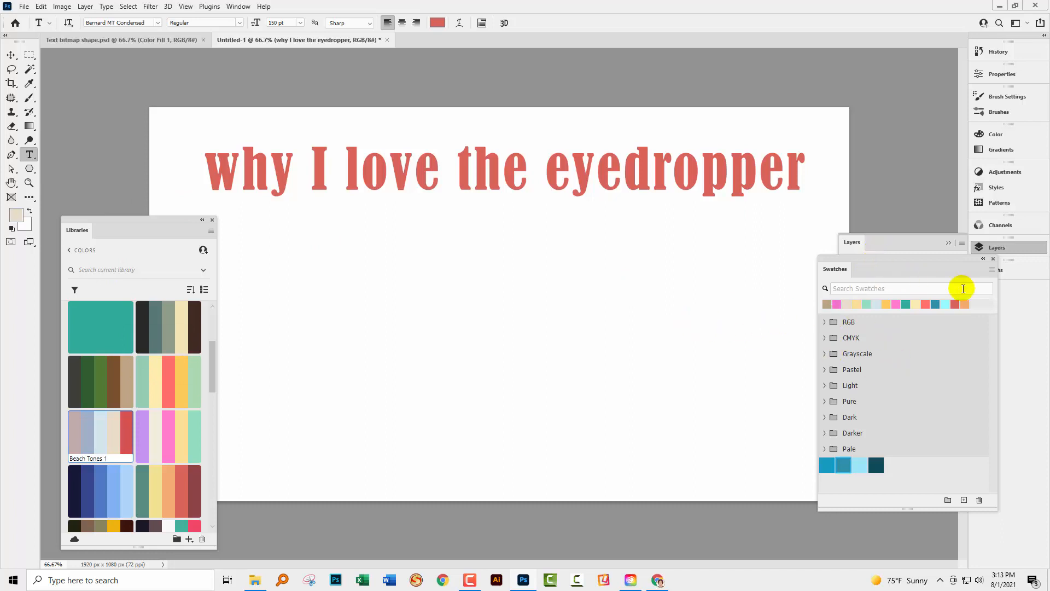
click(993, 259)
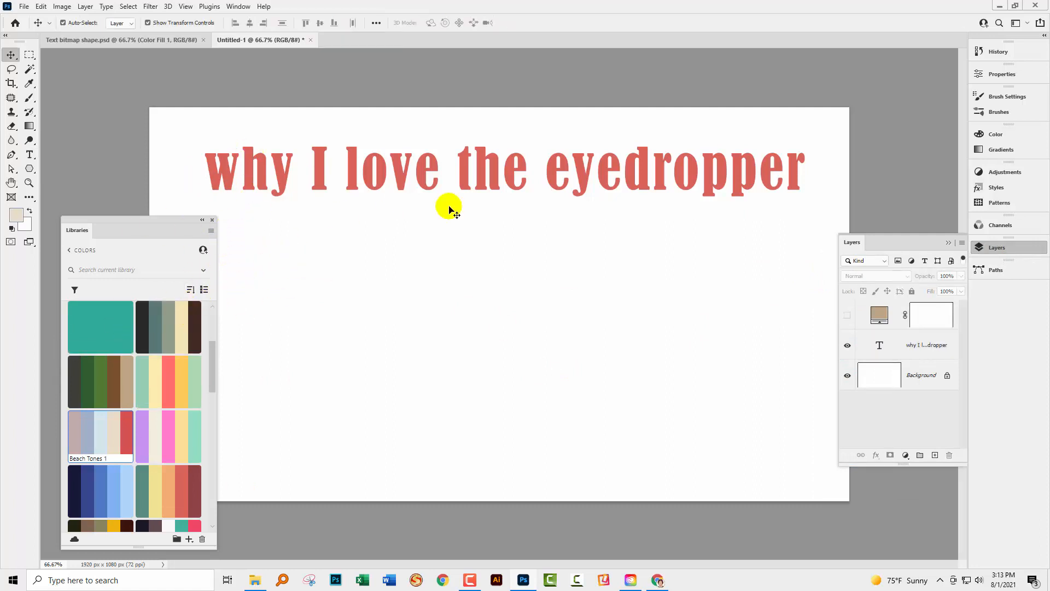
Move the Libraries panel clear of the canvas so the whole document can be seen beside it
click(29, 185)
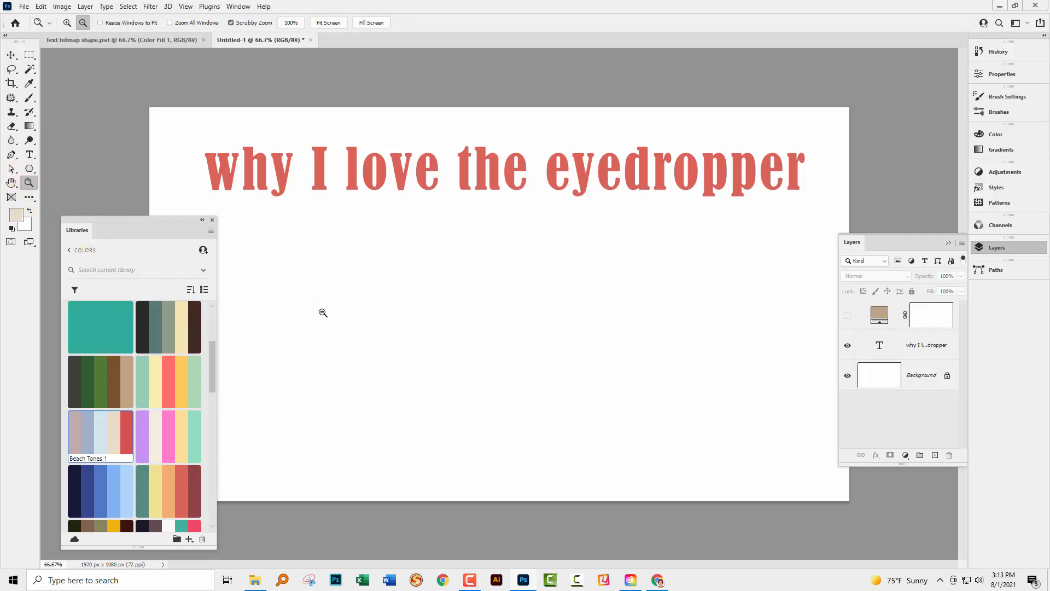
alt+click(316, 305)
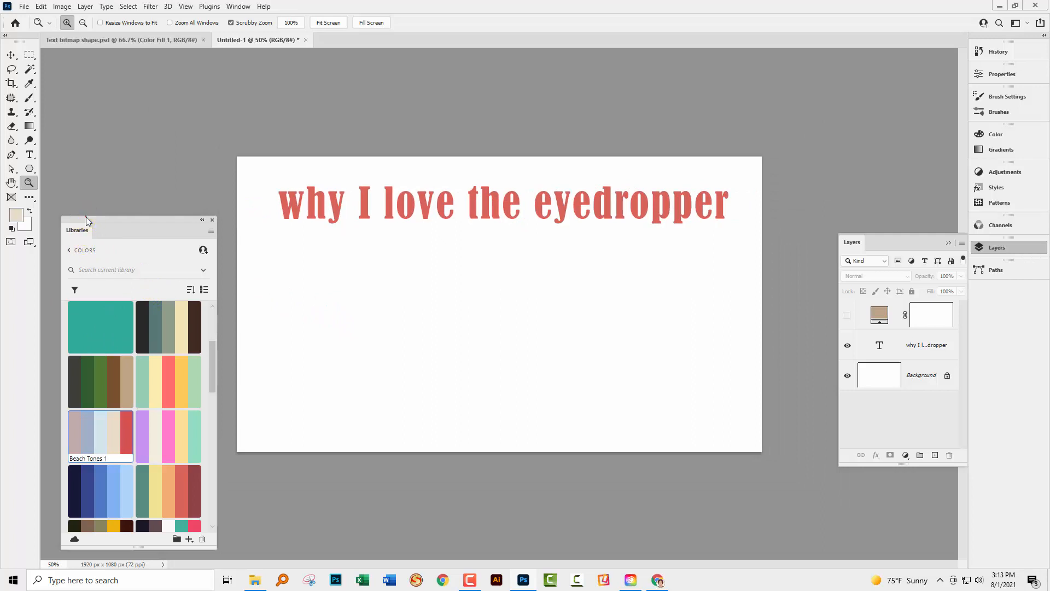
drag(85, 240, 83, 169)
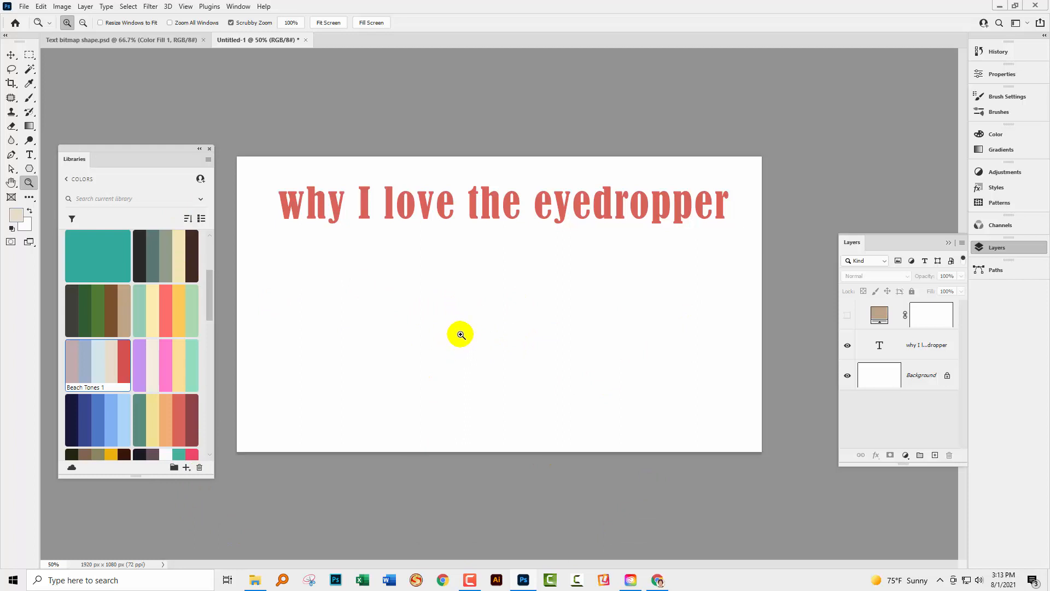
Recolour the whole text "why I love the eyedropper" mint green 96ceb4, sampled from a colour theme in the Libraries panel
click(910, 344)
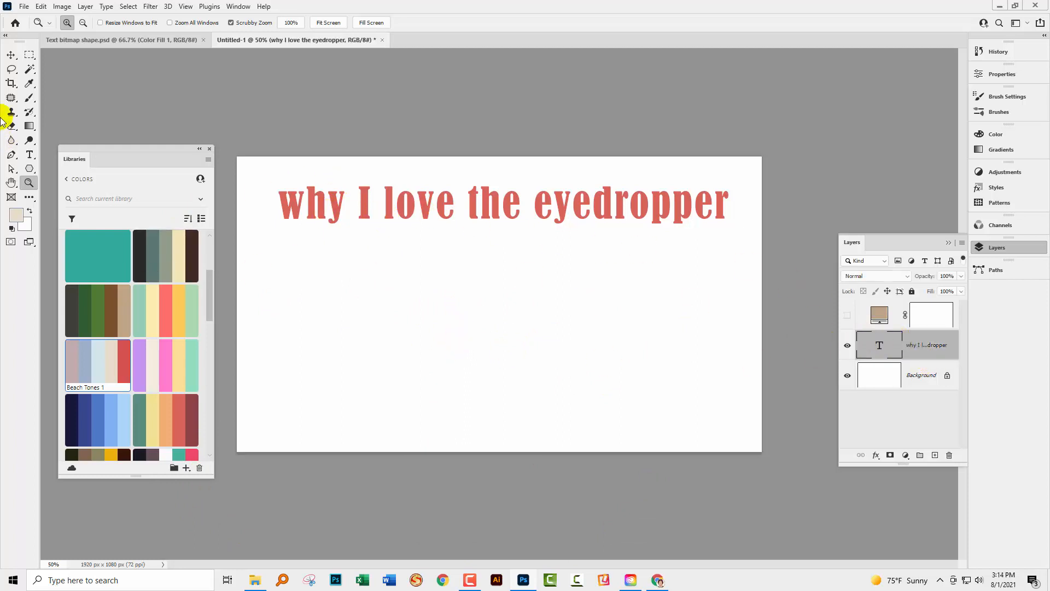
click(29, 154)
click(284, 205)
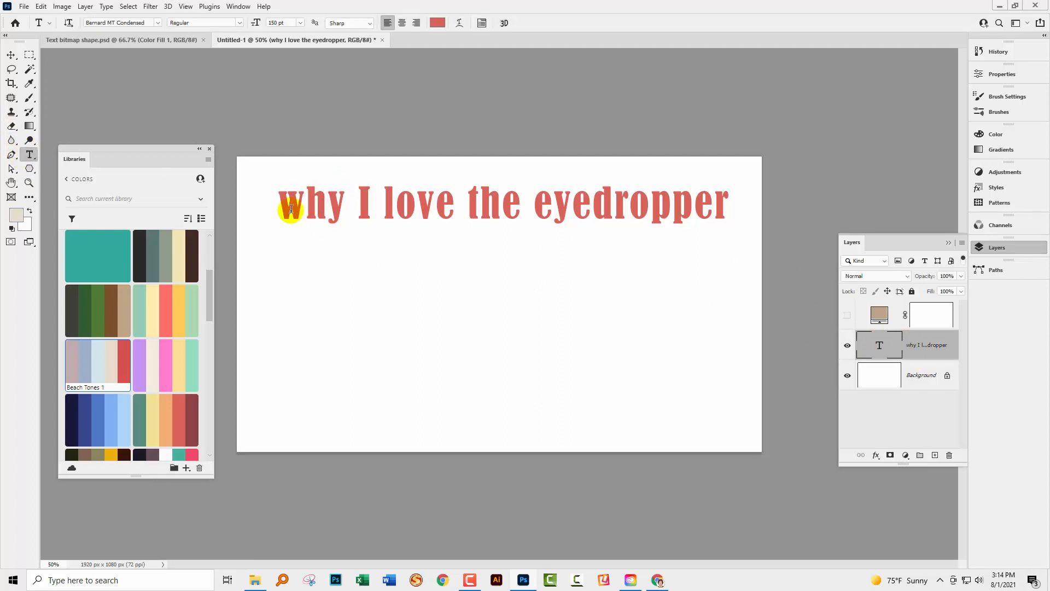
drag(279, 205, 731, 194)
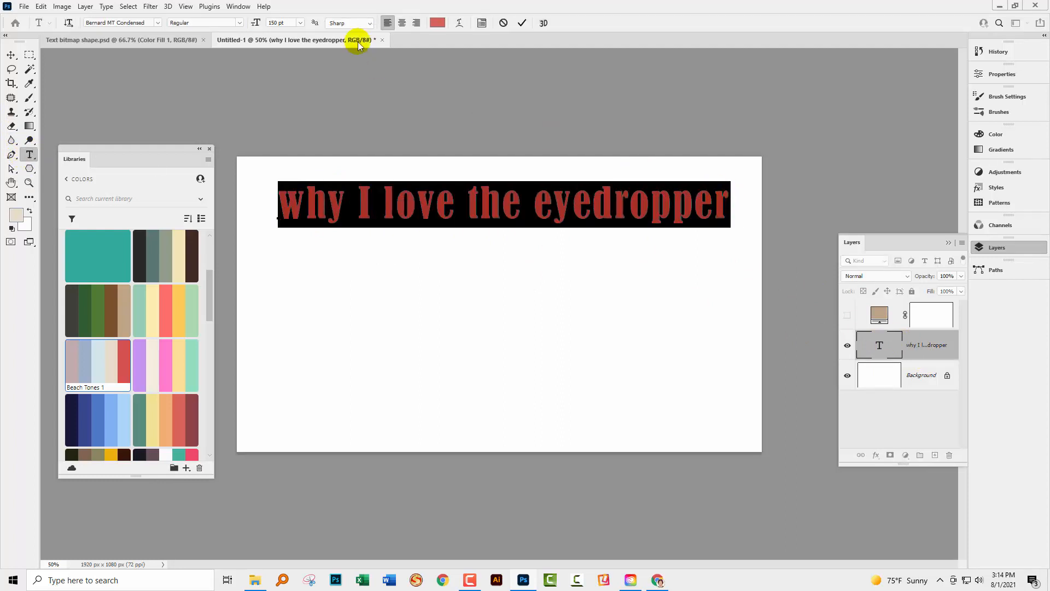
click(437, 23)
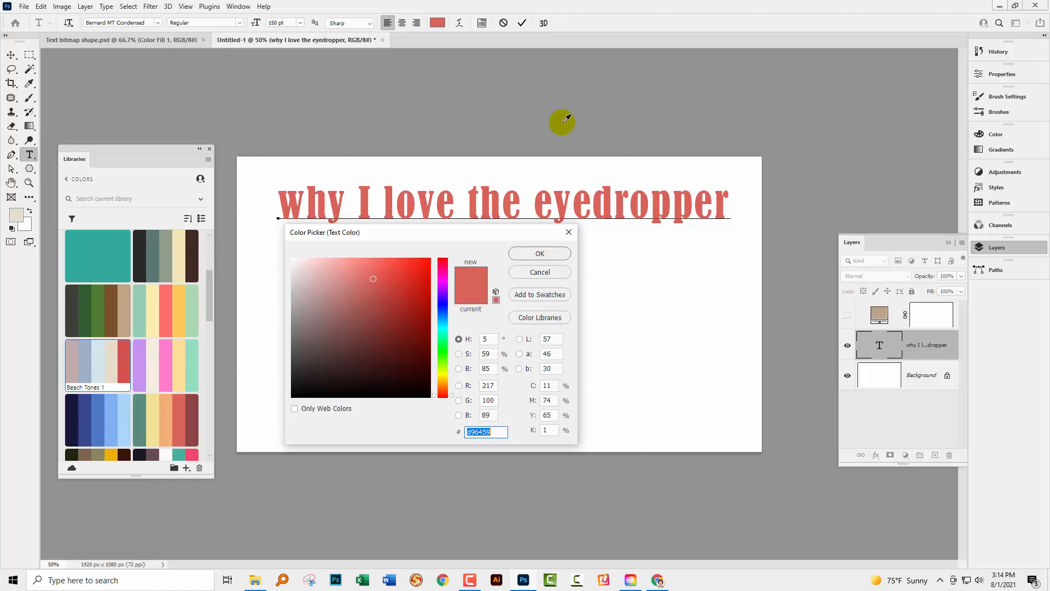
drag(108, 95, 137, 312)
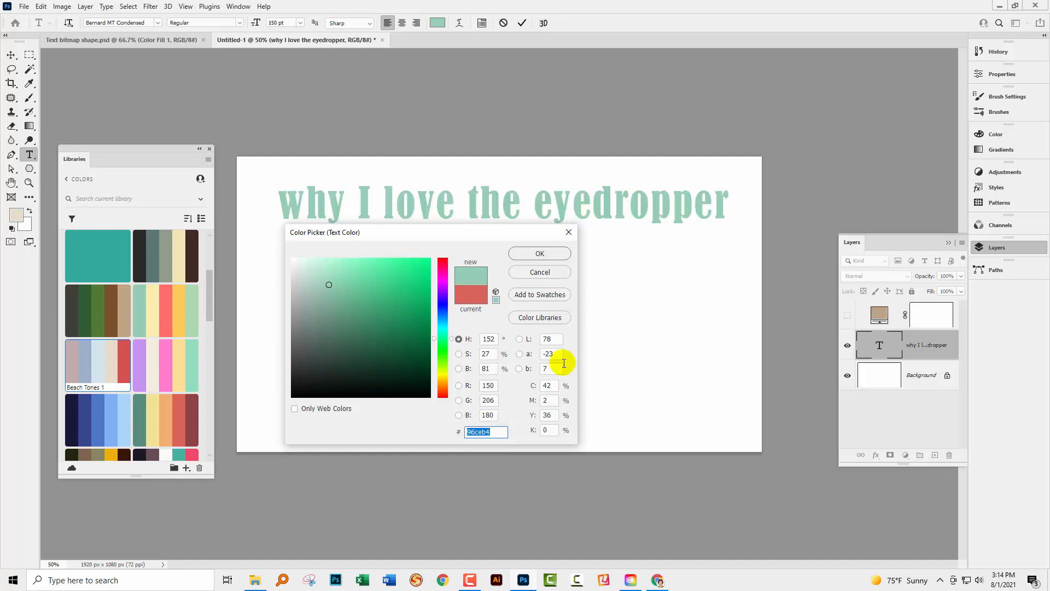
click(557, 251)
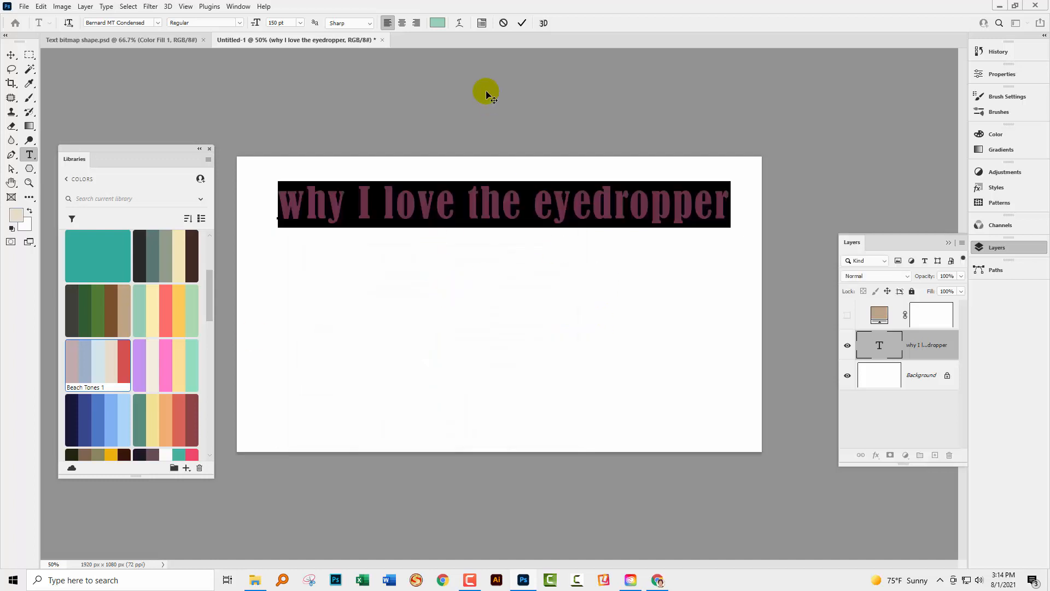
click(11, 55)
click(177, 93)
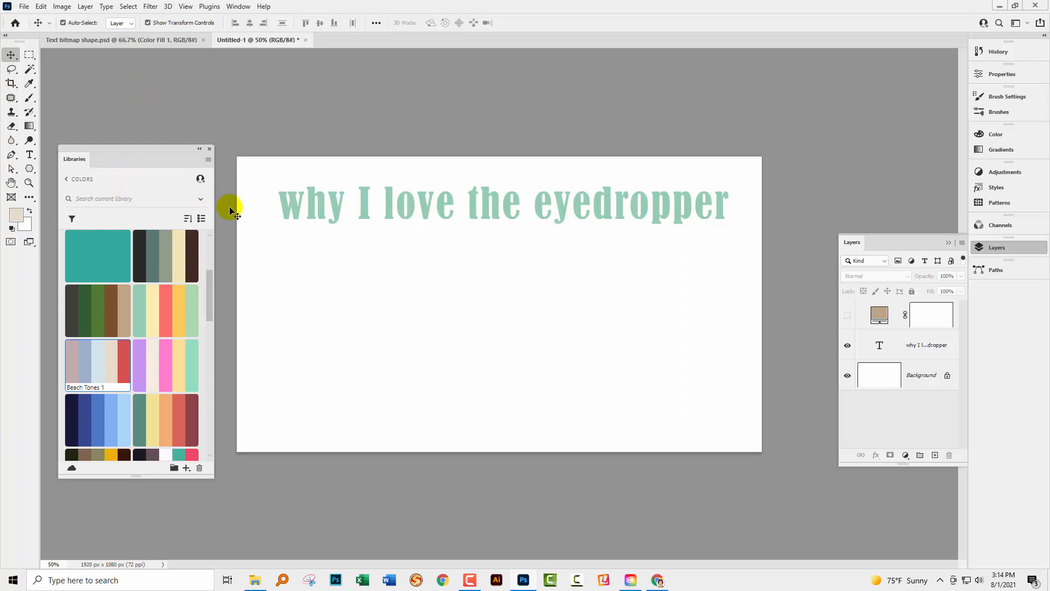
Move the Libraries panel partly over the canvas and set the whole text layer's colour to purple c394f2, sampled from a library theme
drag(124, 152, 218, 174)
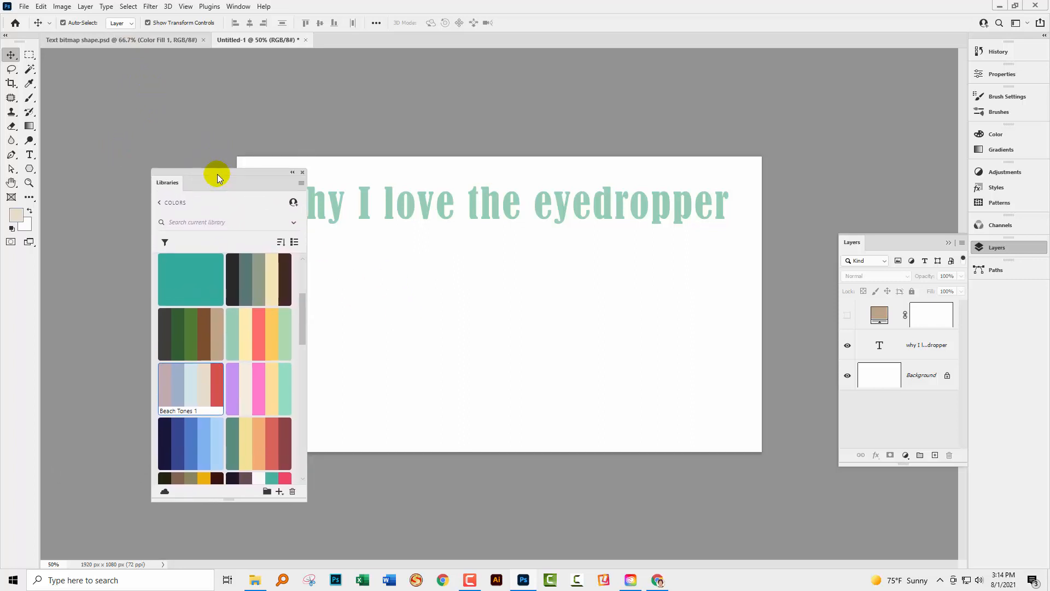
click(426, 206)
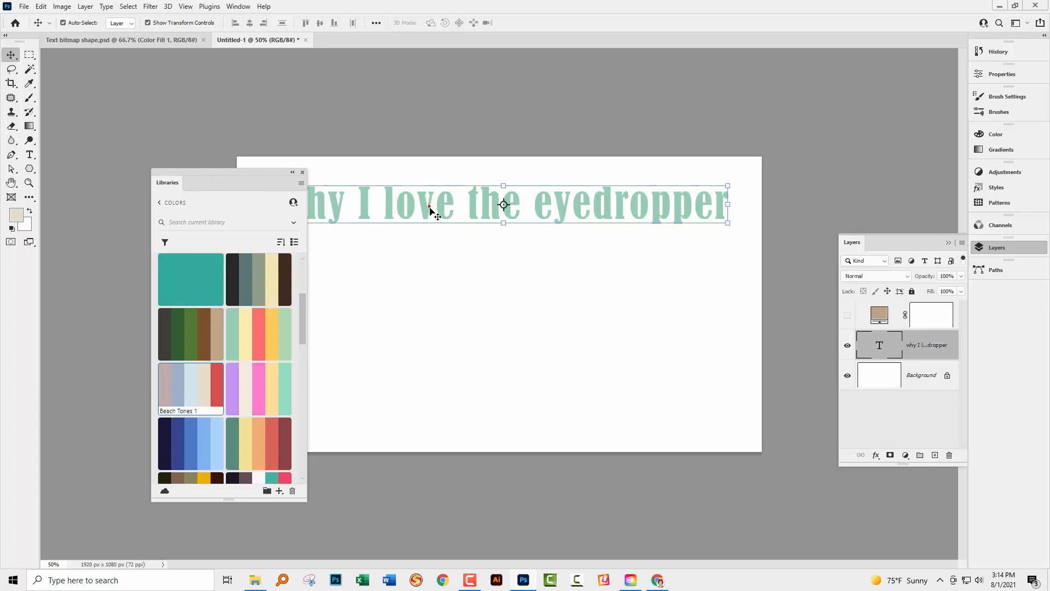
click(29, 154)
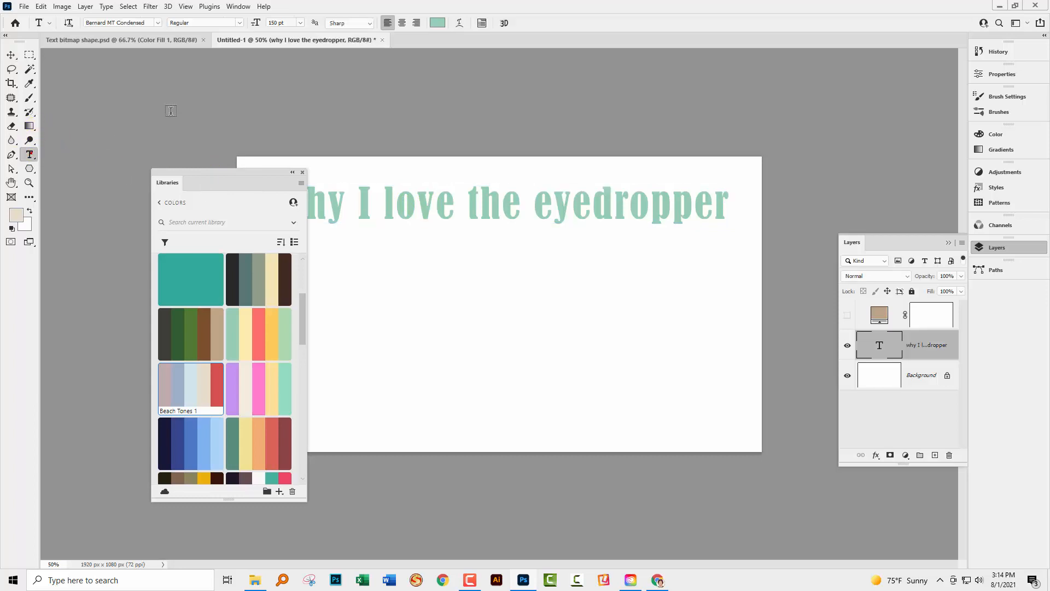
click(441, 23)
drag(358, 232, 464, 226)
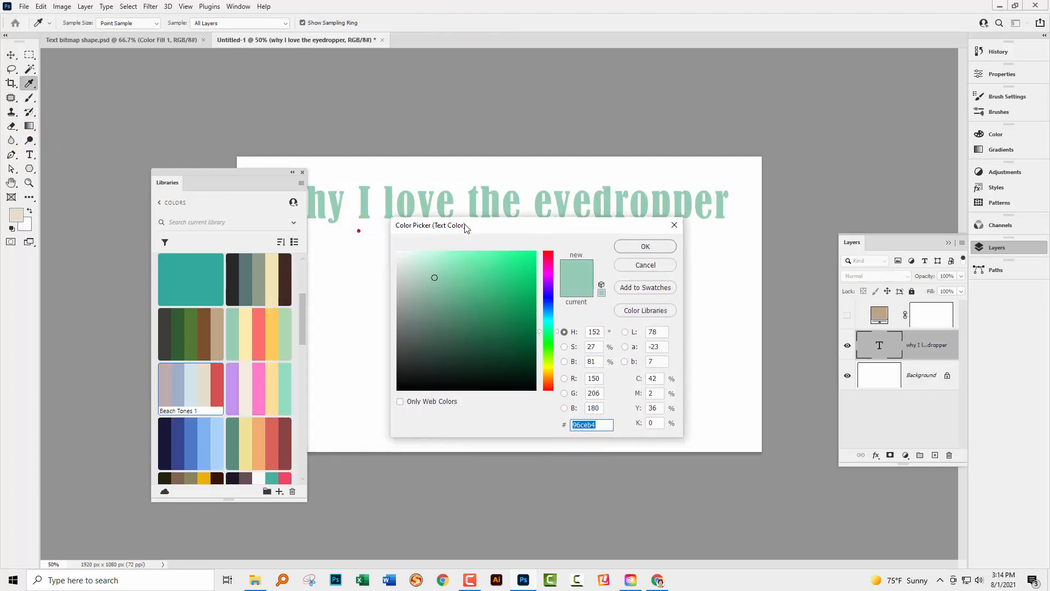
click(176, 117)
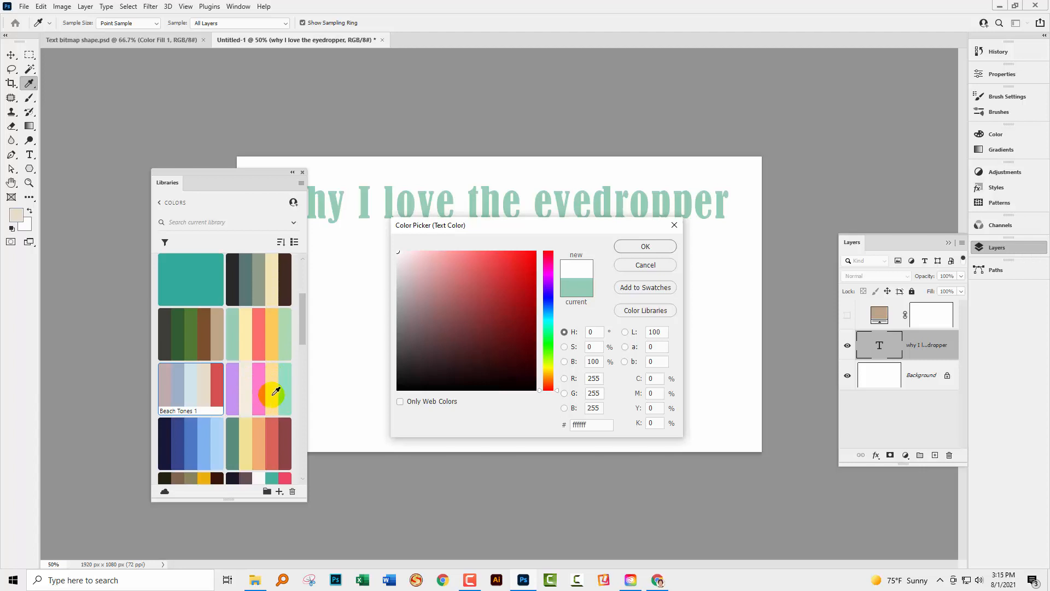
click(272, 458)
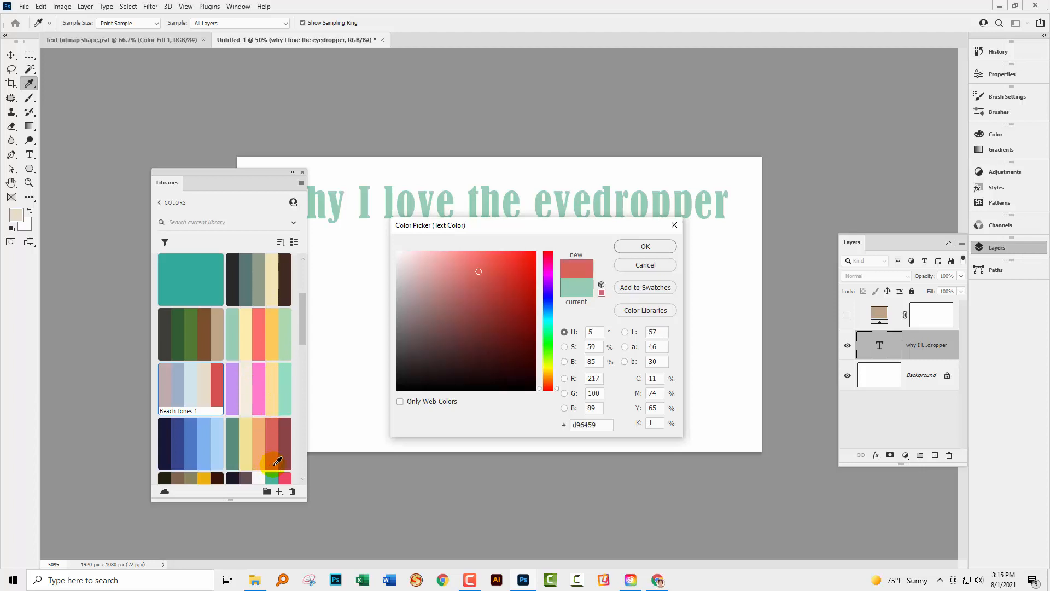
mouse_move(277, 461)
mouse_down()
mouse_move(236, 459)
mouse_move(289, 461)
mouse_up()
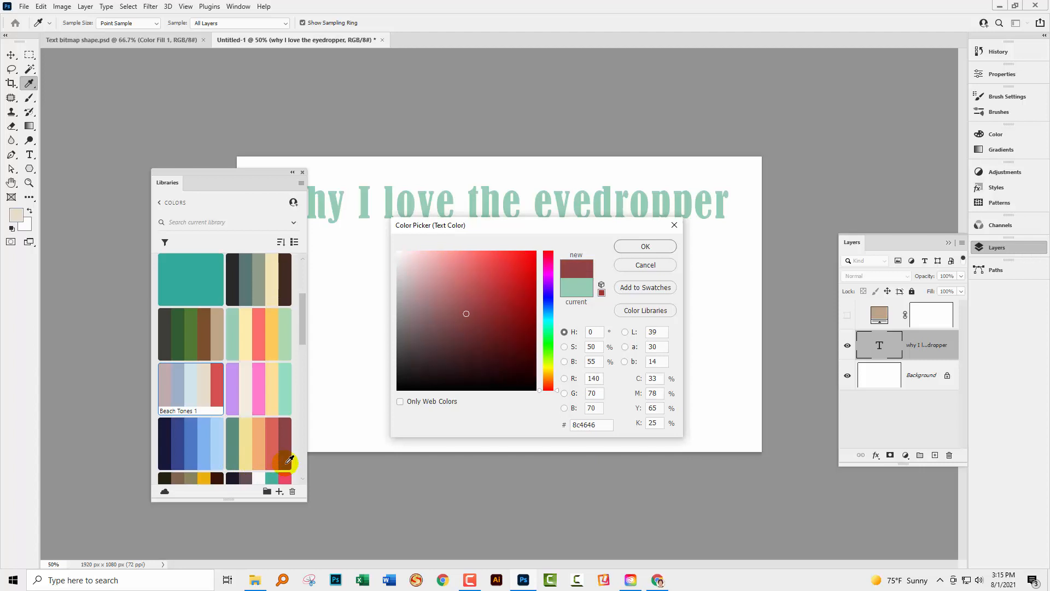
drag(289, 461, 239, 391)
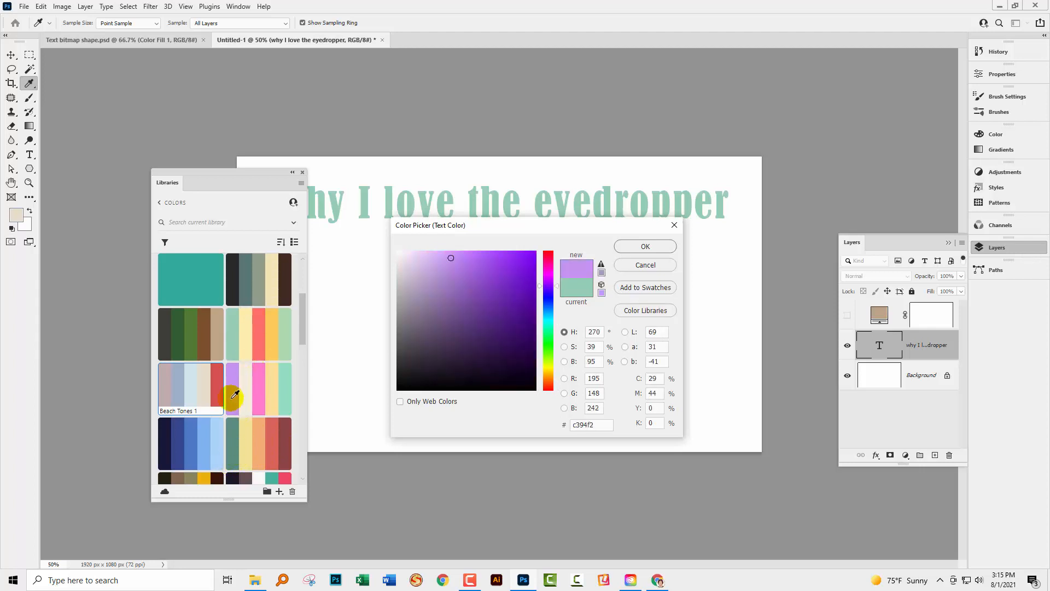
mouse_move(234, 396)
mouse_down()
mouse_move(288, 388)
mouse_move(238, 384)
mouse_move(231, 395)
mouse_up()
click(644, 246)
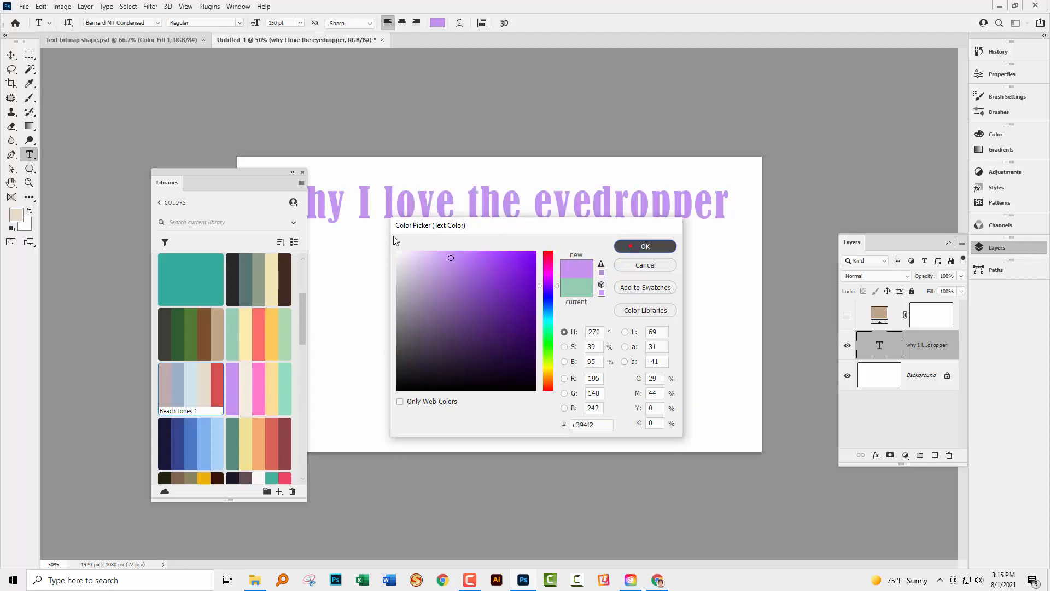
Move the Libraries panel off the canvas and recolour only the word "the" coral red ff6f69, sampled from a library theme
drag(251, 179, 161, 193)
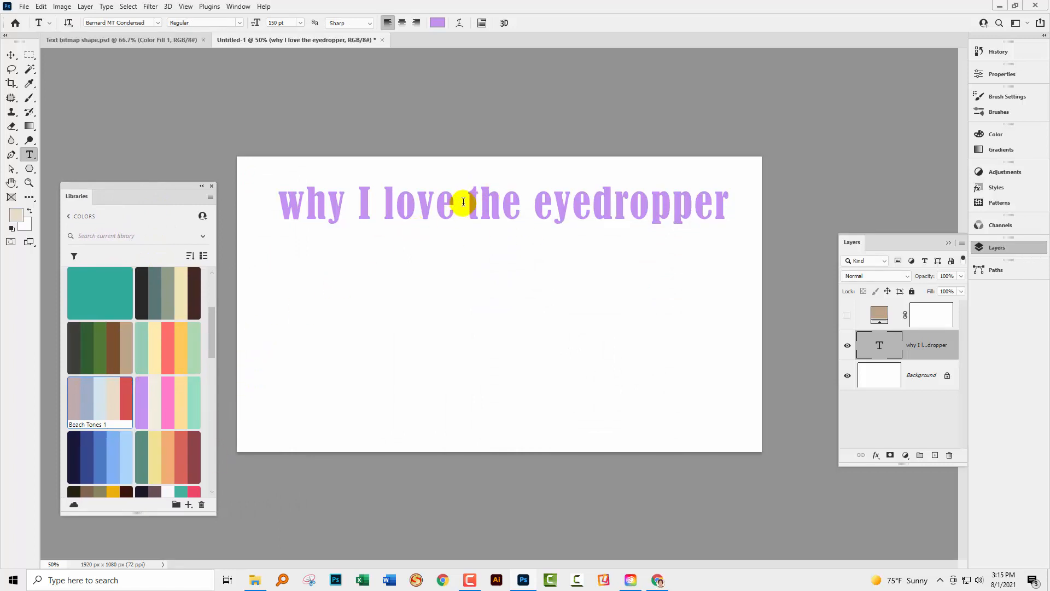
drag(463, 201, 514, 211)
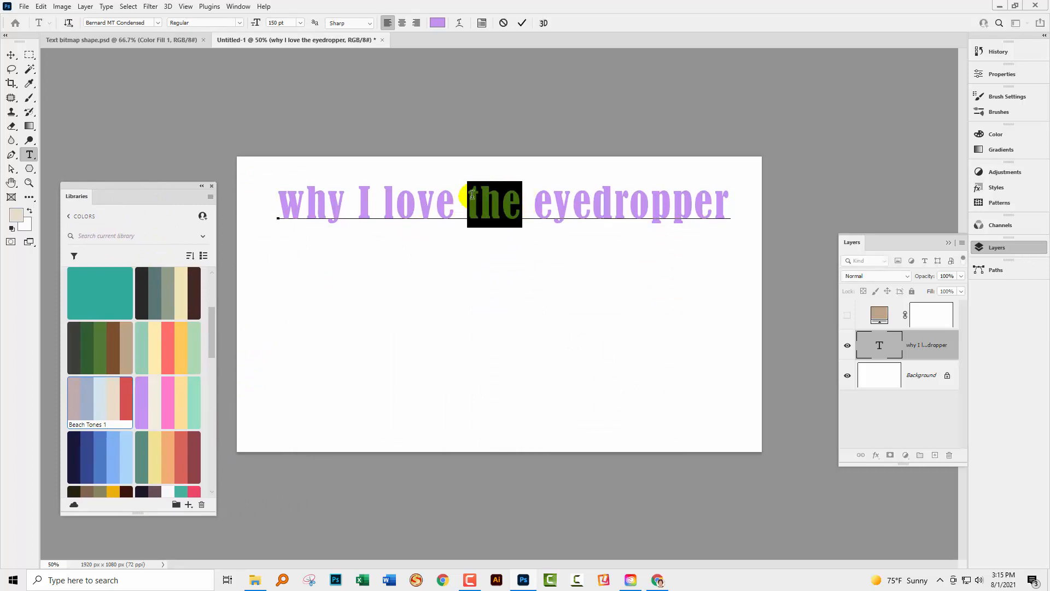
click(437, 23)
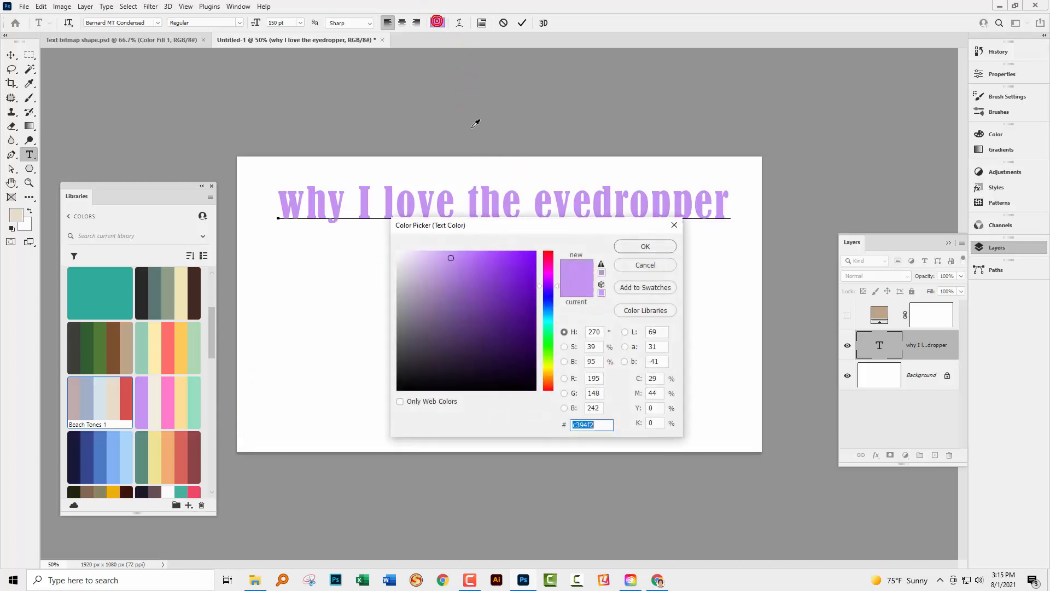
click(187, 116)
click(177, 363)
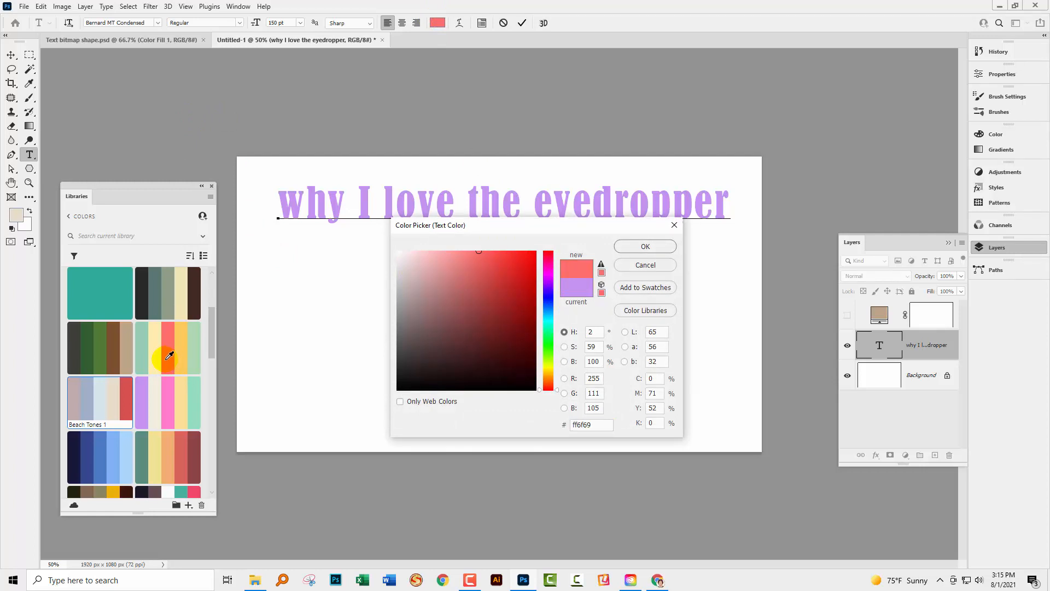
click(646, 246)
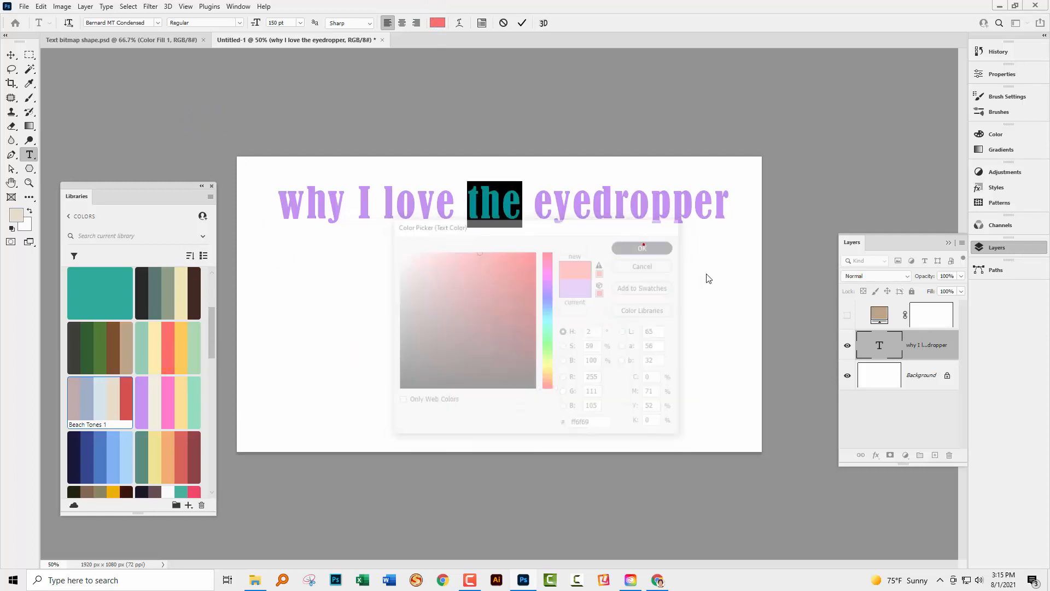
click(773, 343)
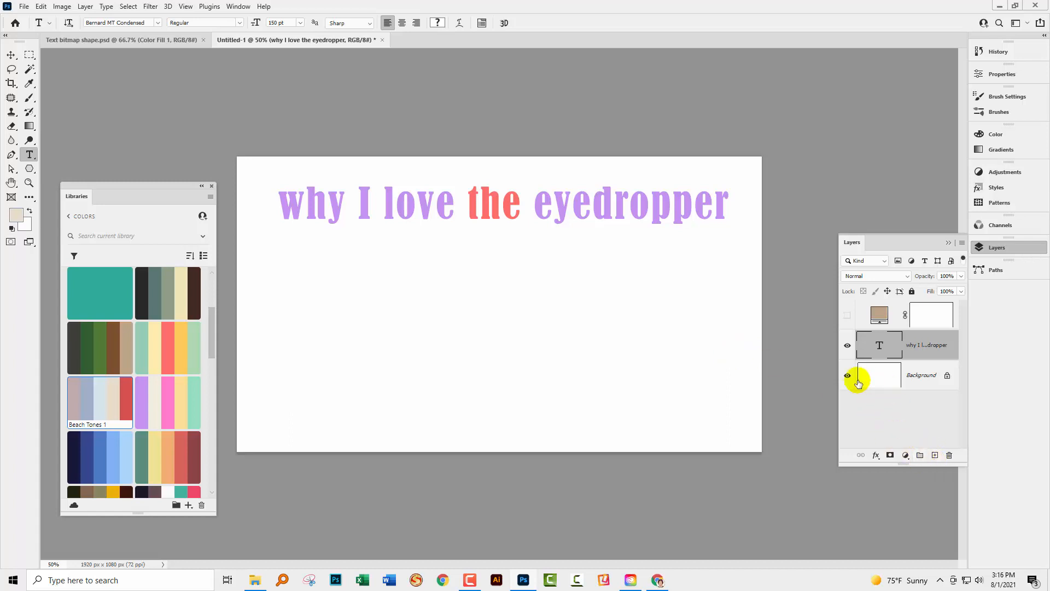
Hide the text layer and add a new empty layer above it
click(847, 345)
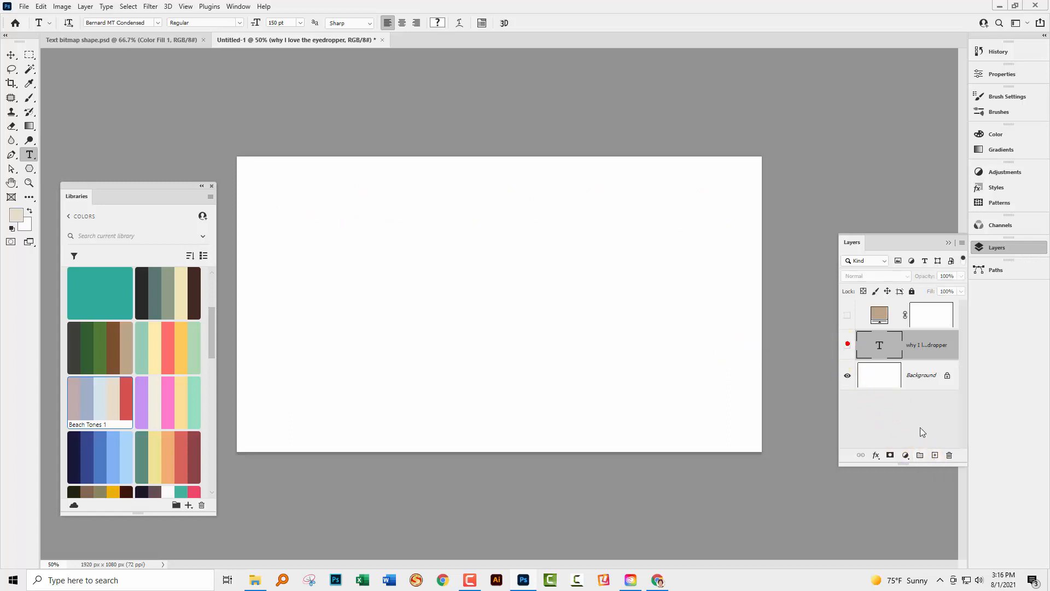
click(935, 456)
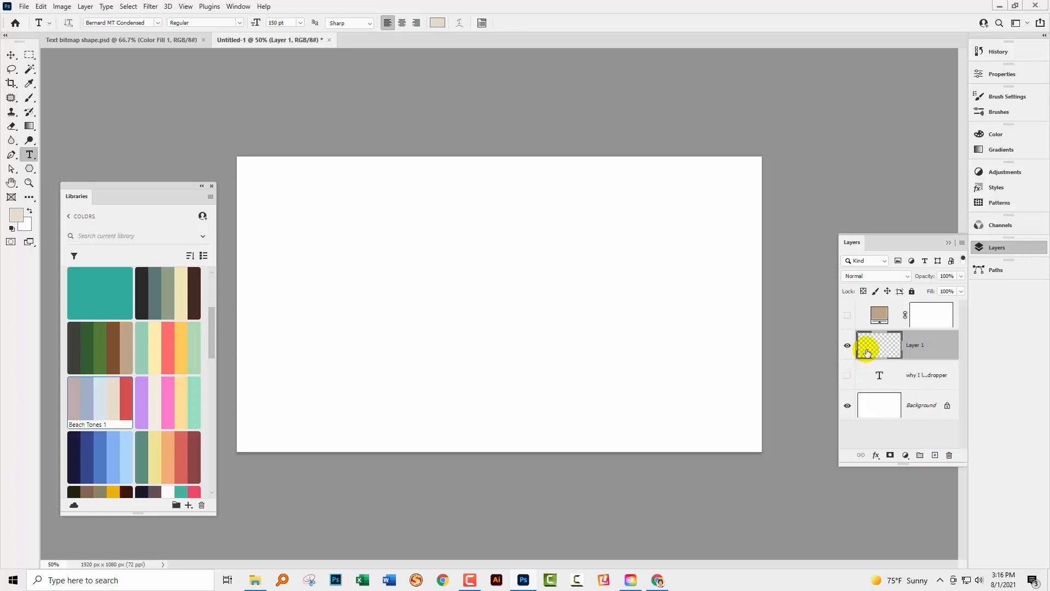
Choose the Pink_06 preset from the Pinks group as the Gradient tool's starting gradient
click(30, 126)
click(82, 23)
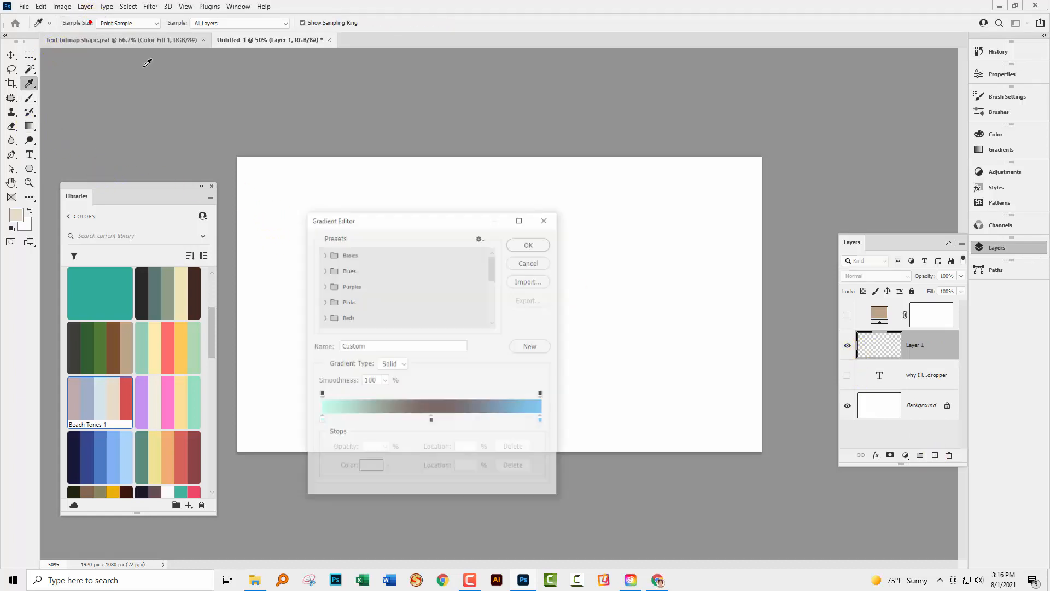
click(325, 301)
click(424, 322)
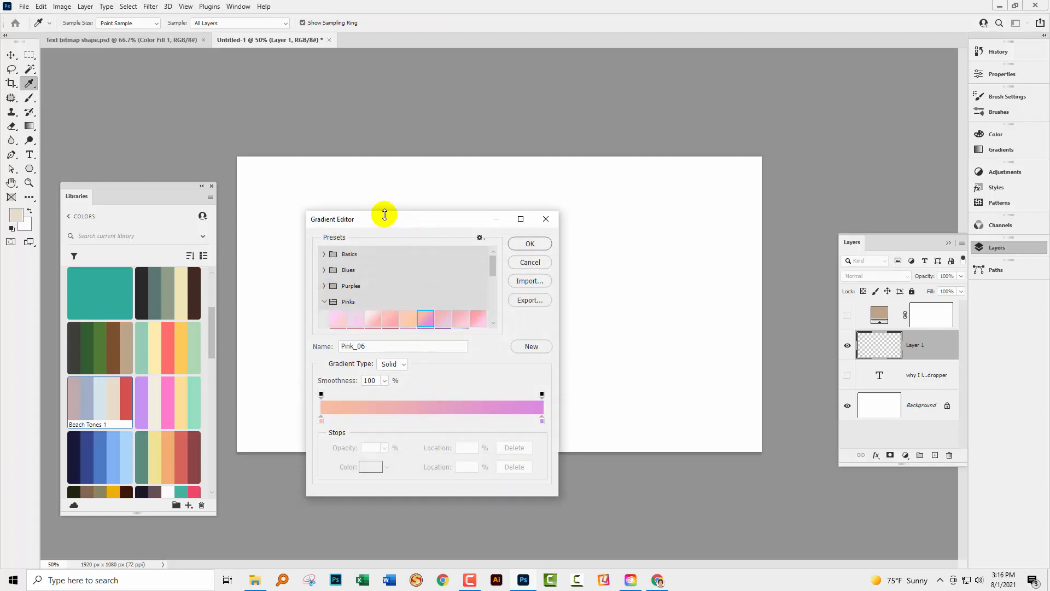
Add a colour stop at 47% on the gradient and set it to yellow-orange ffcc5c, sampled from a library theme
drag(382, 220, 343, 118)
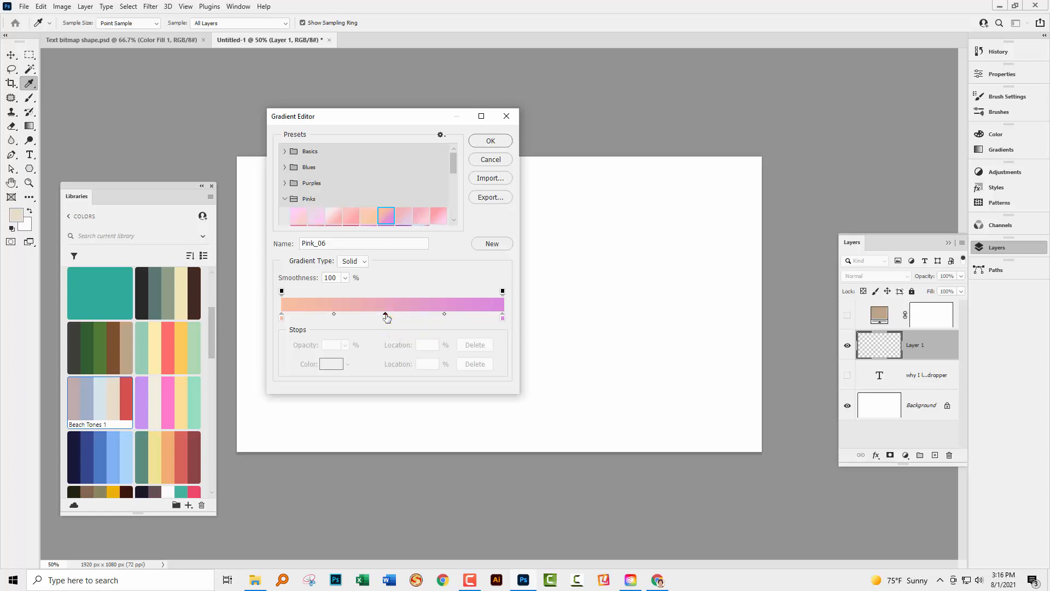
click(386, 317)
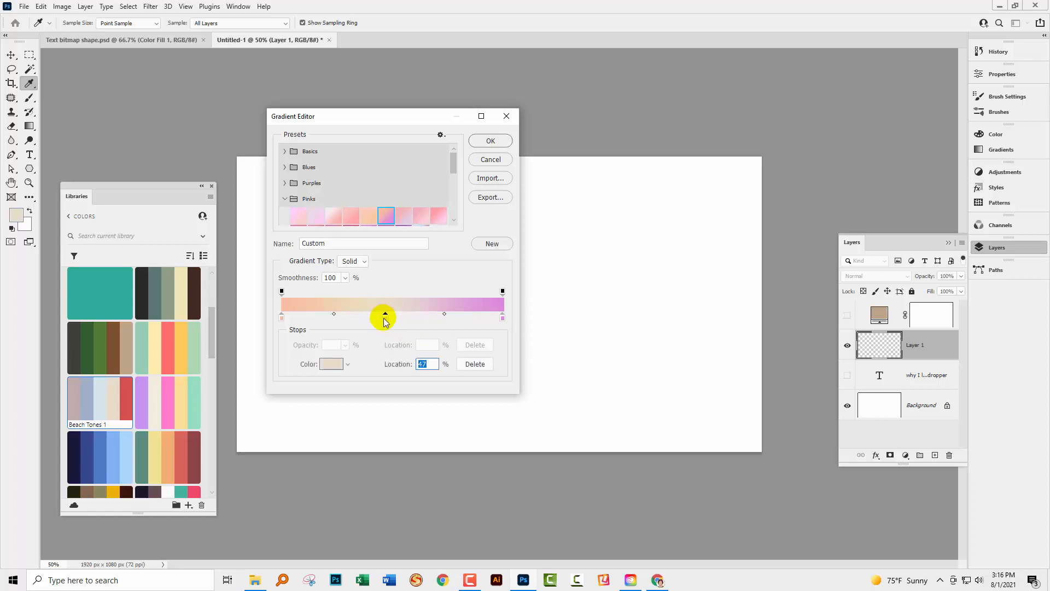
double_click(386, 316)
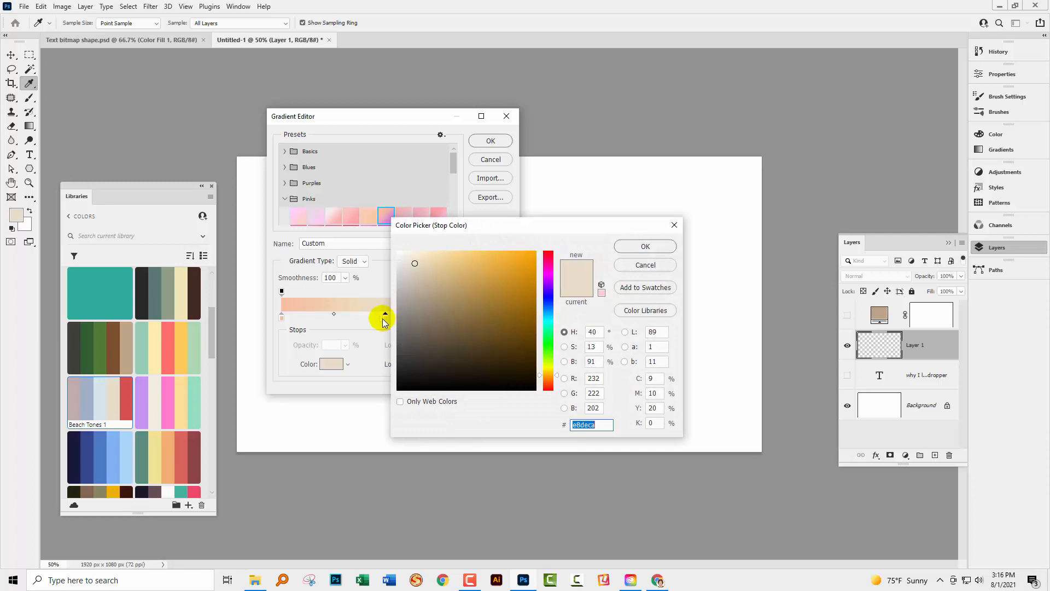
click(177, 339)
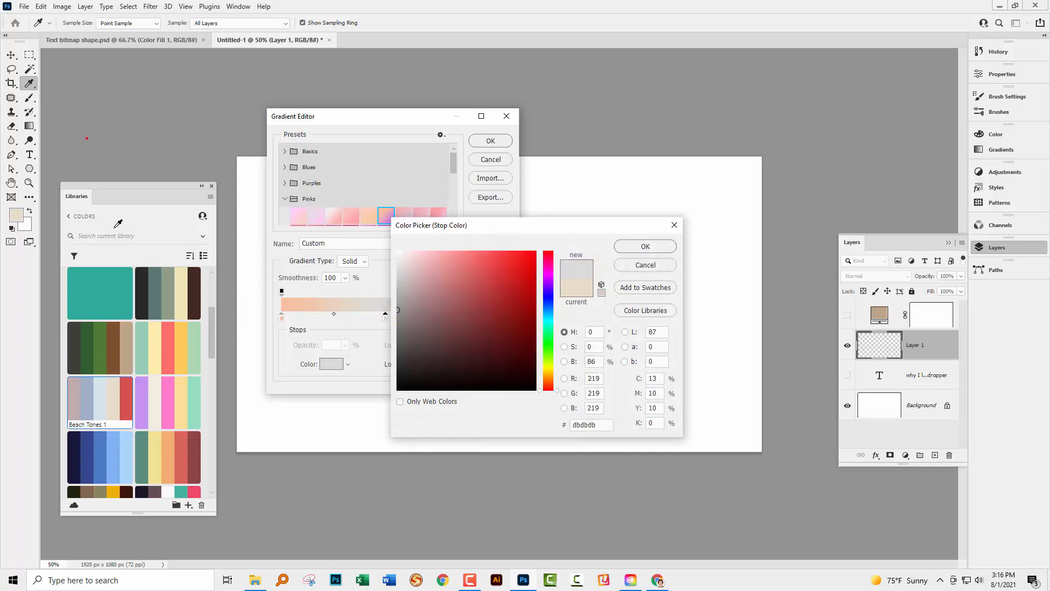
click(179, 347)
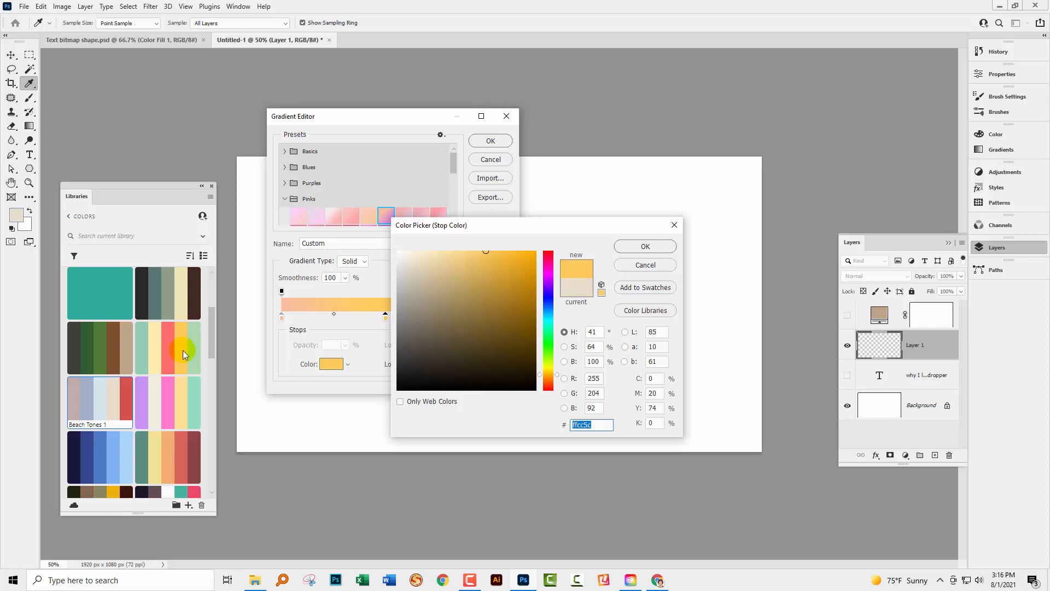
click(641, 246)
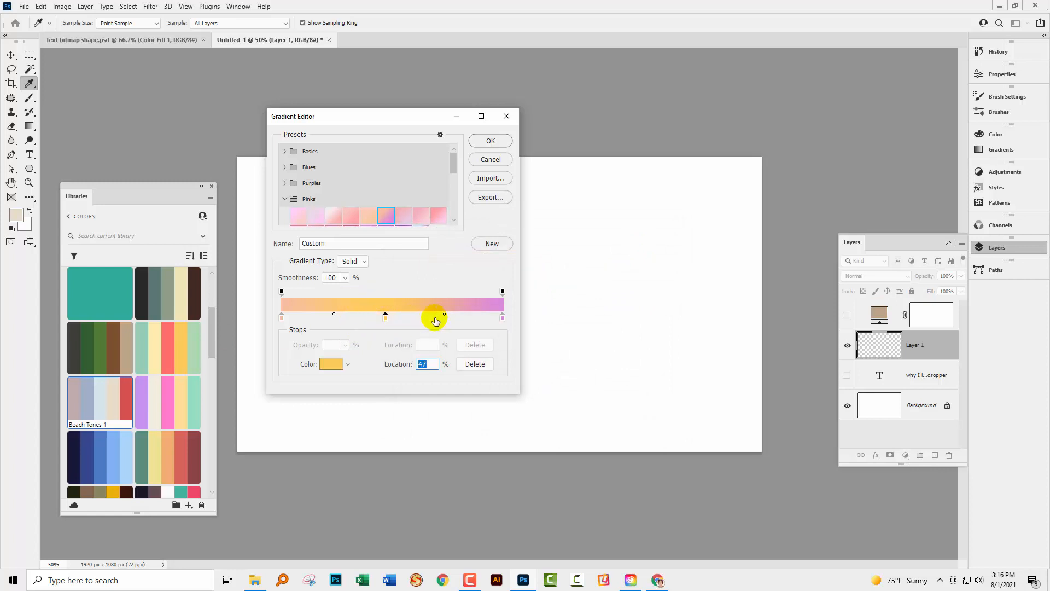
Set the gradient's end stop to purple c394f2, sampled from a library theme
double_click(503, 319)
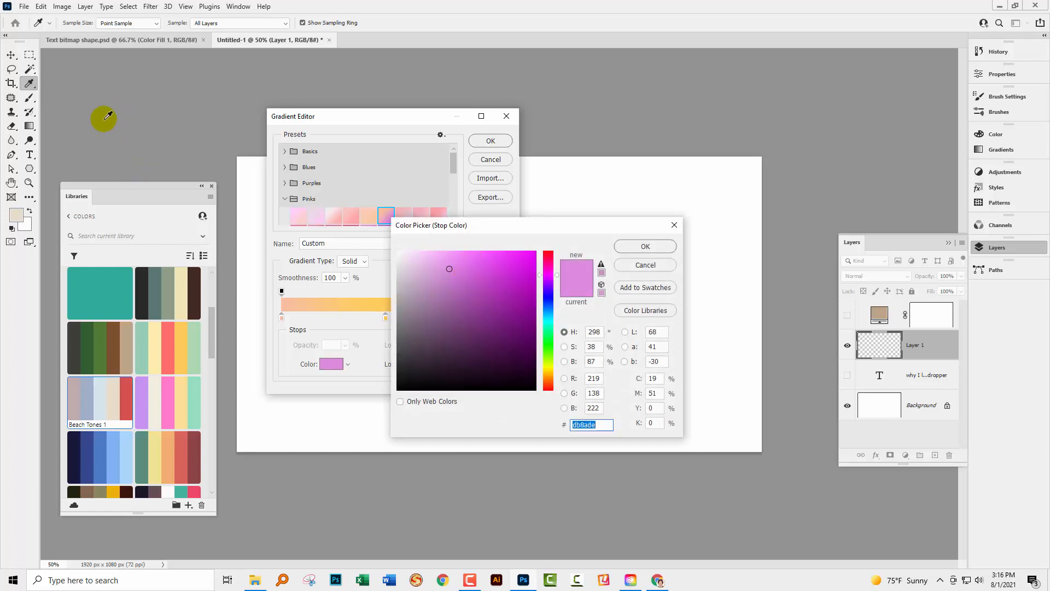
drag(109, 117, 145, 404)
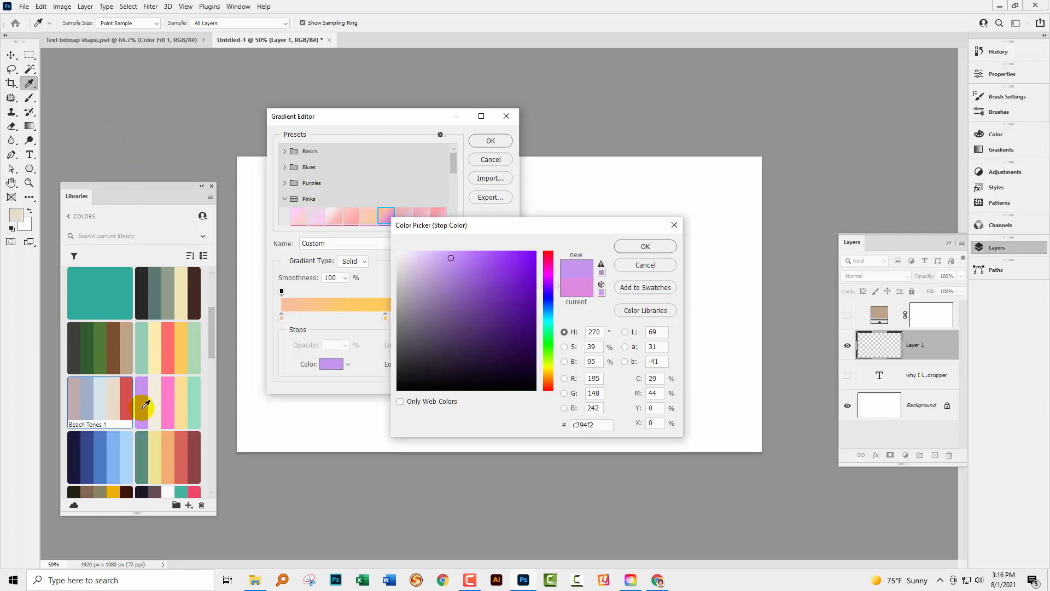
click(654, 247)
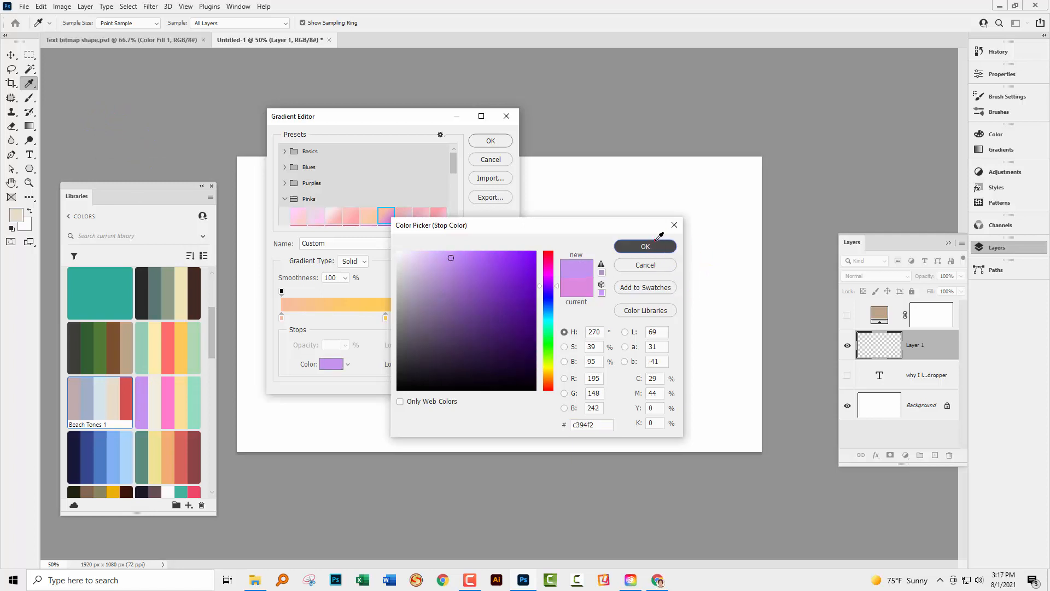
Accept the custom gradient and draw it as a diamond gradient from the canvas's left edge toward its right edge on Layer 1
drag(323, 121, 519, 208)
click(684, 224)
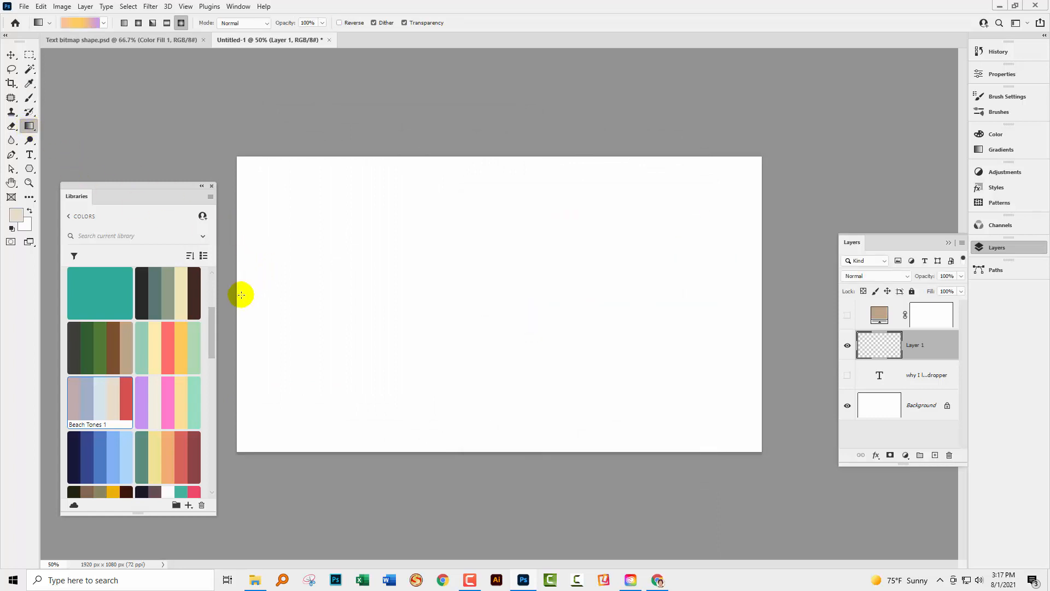
drag(394, 316, 747, 314)
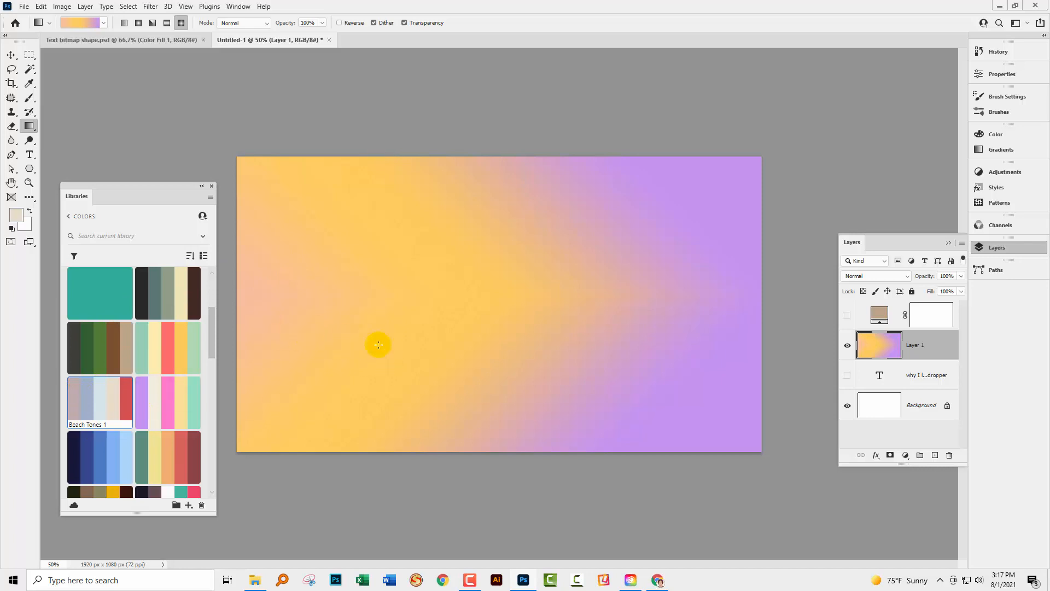
Hide the gradient layer, add a new layer above it and fill that layer with the beige foreground colour
click(846, 345)
click(924, 346)
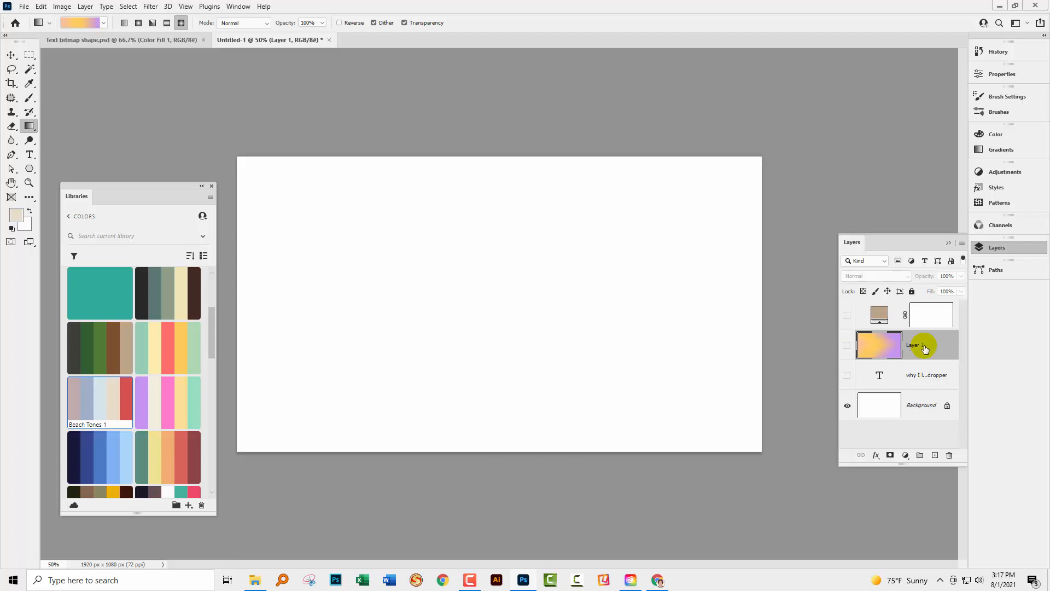
click(935, 455)
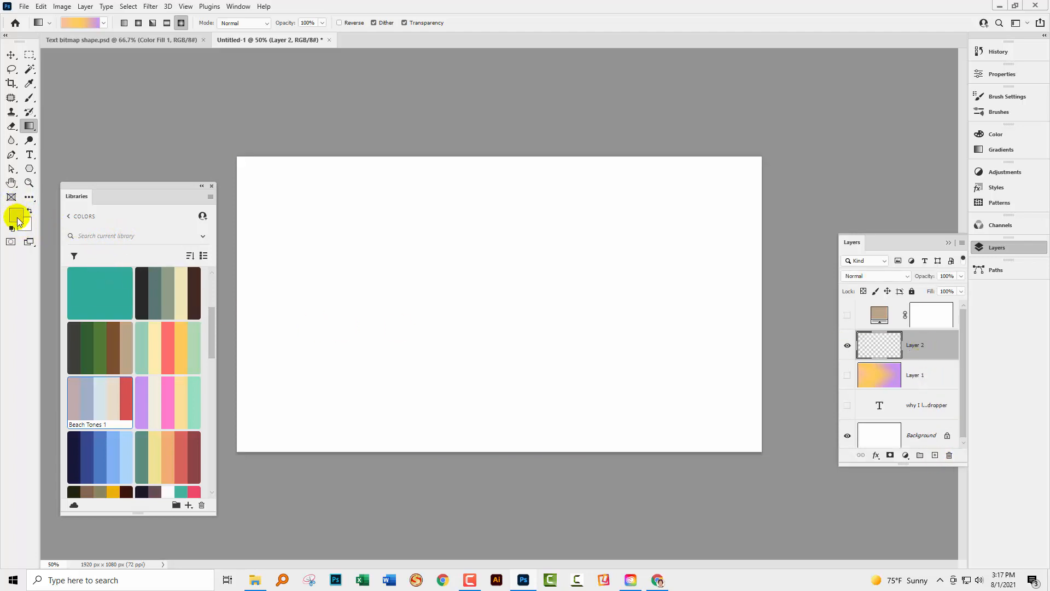
key(alt+BackSpace)
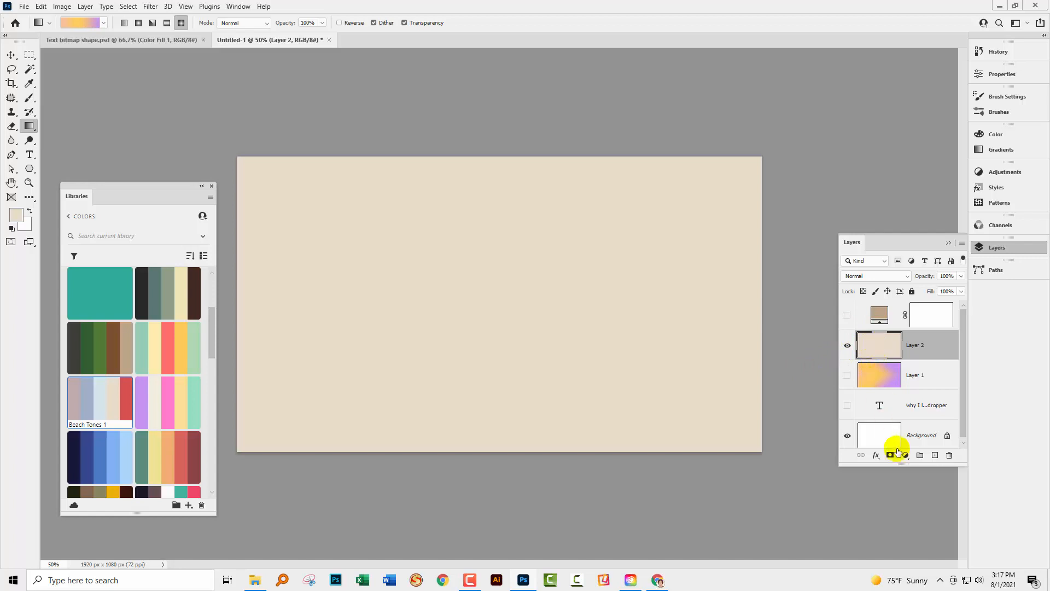
Add a Gradient Overlay layer style to the beige-filled Layer 2
click(875, 456)
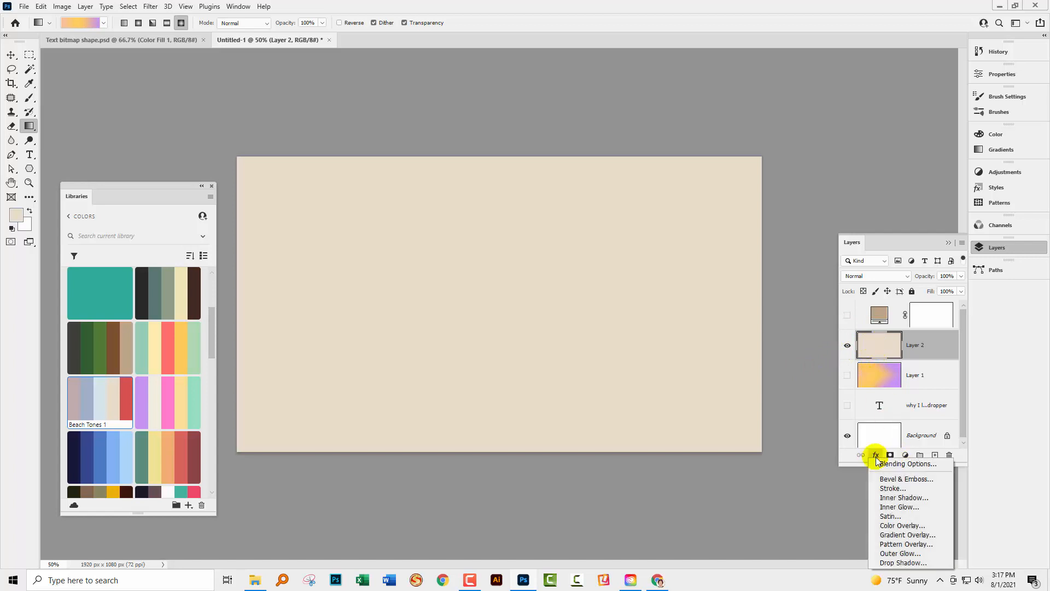
click(908, 535)
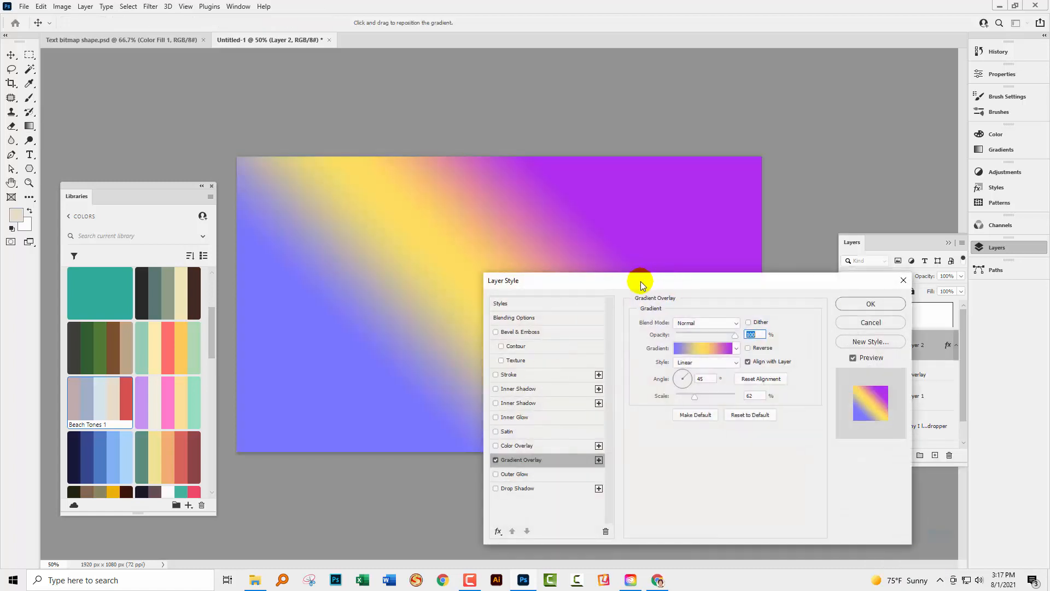
drag(638, 281, 435, 173)
Recolour the middle stop of the overlay gradient pale yellow, sampled from a library theme
click(498, 263)
click(503, 251)
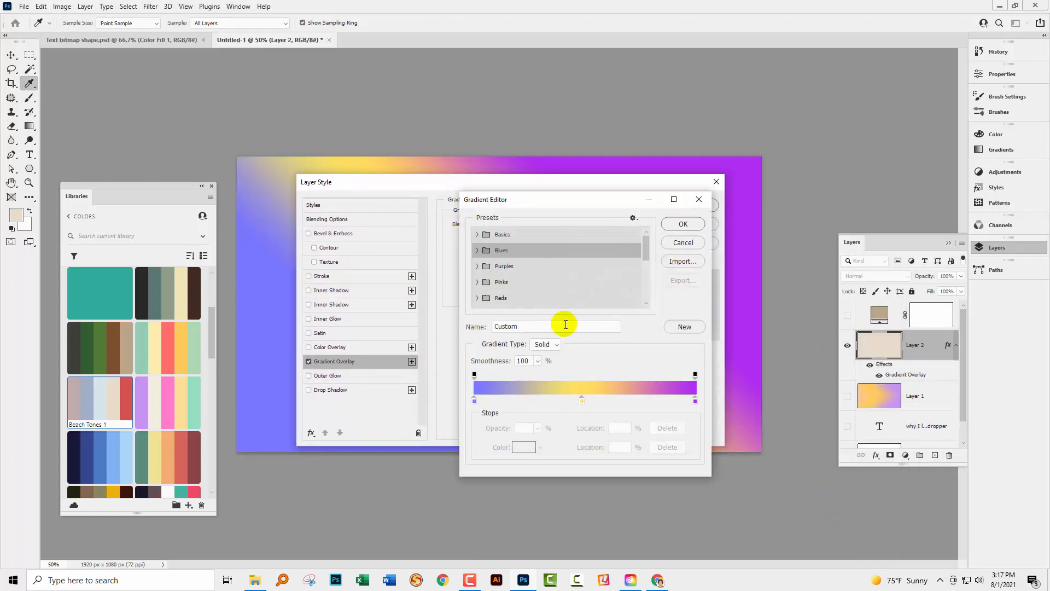
click(581, 401)
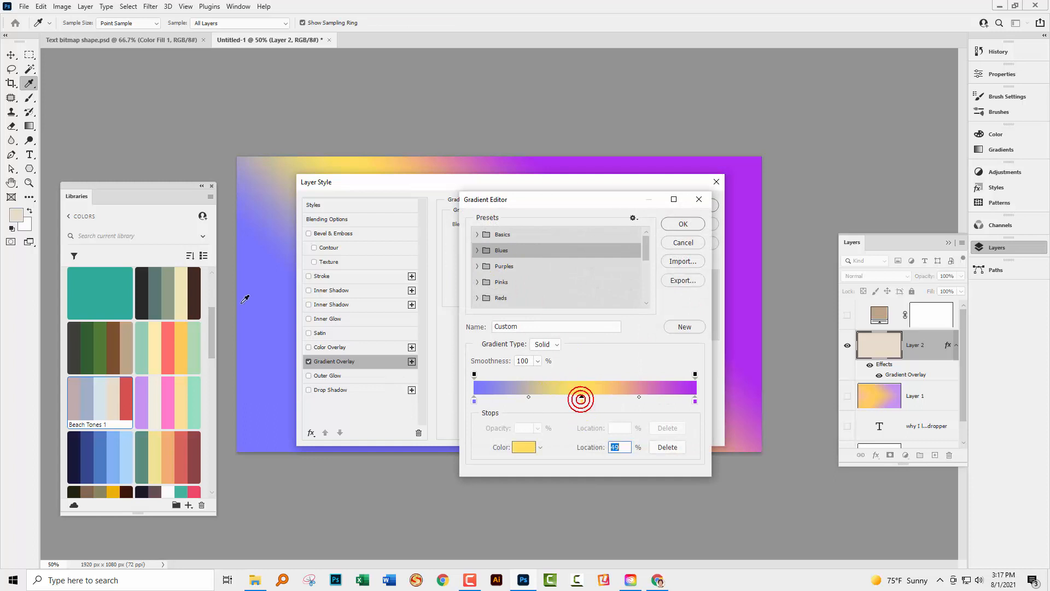
click(79, 102)
click(151, 337)
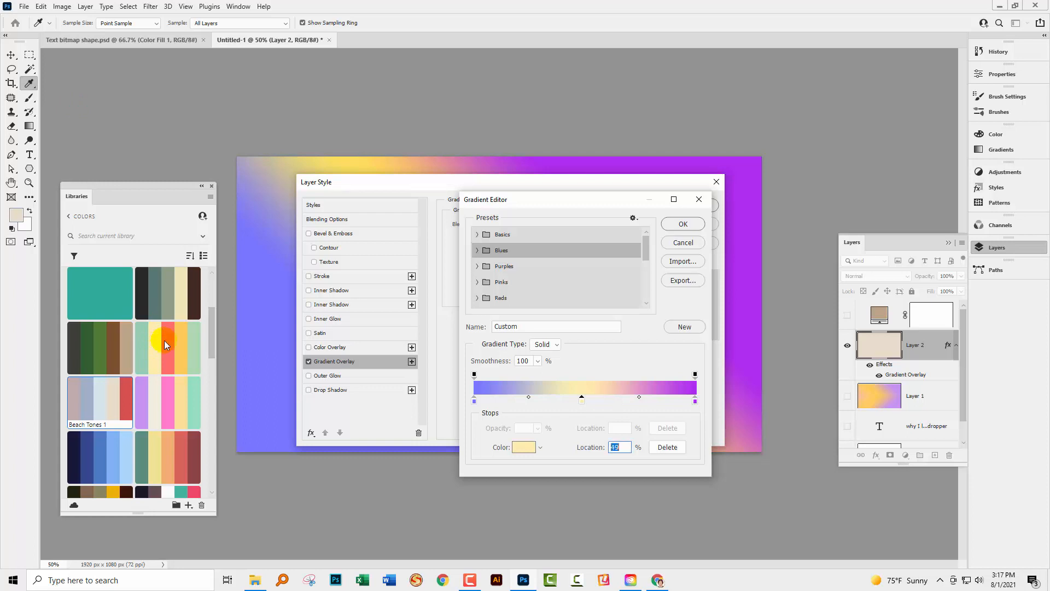
click(681, 223)
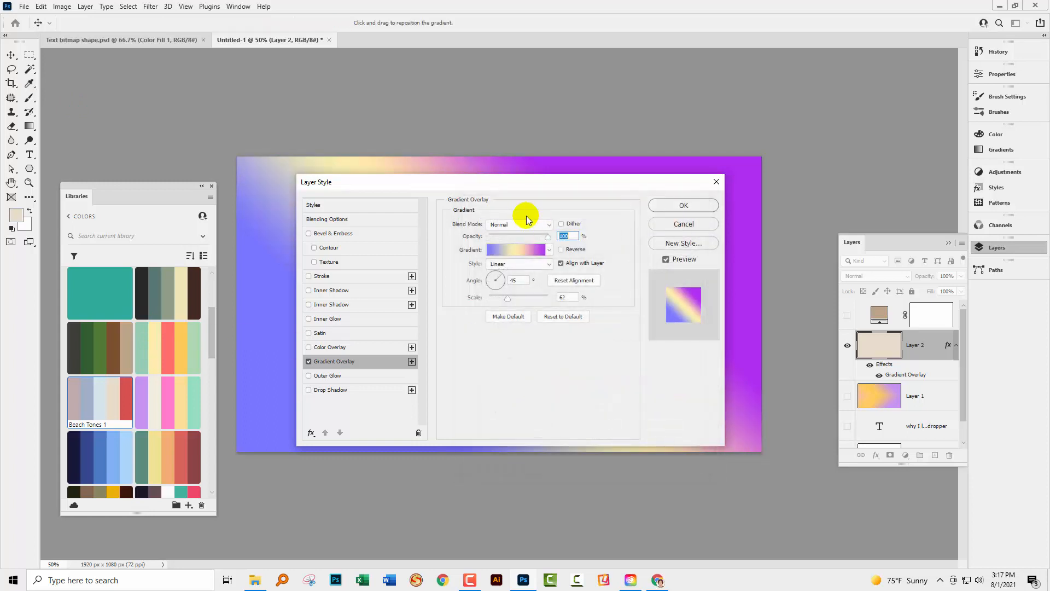
Move the Layer Style dialog partly off the canvas and set the overlay gradient's start stop to green 96ceb4, sampled from a library theme
drag(499, 187, 781, 290)
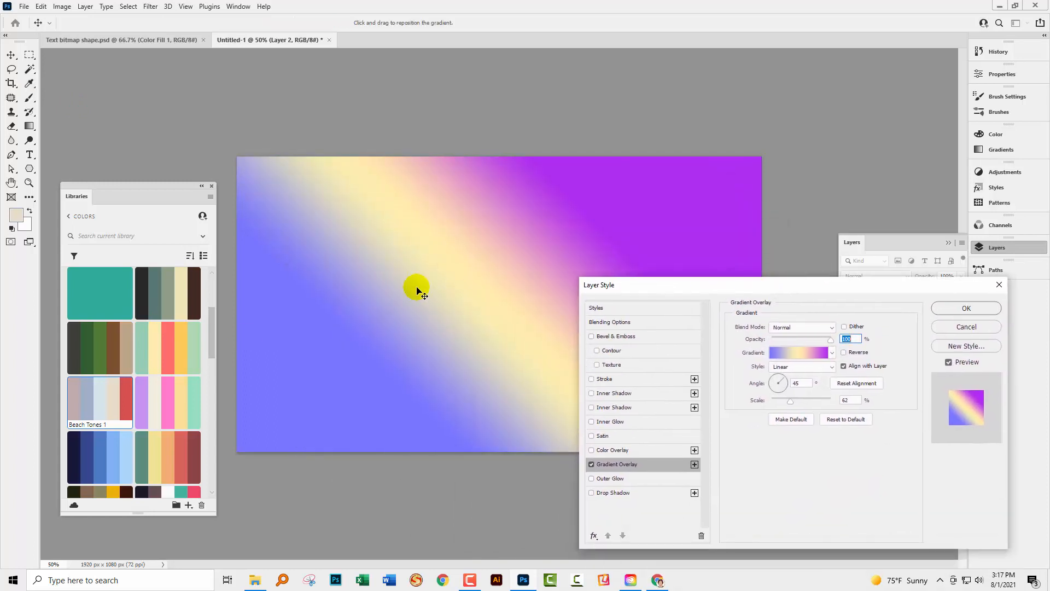
drag(461, 248, 422, 251)
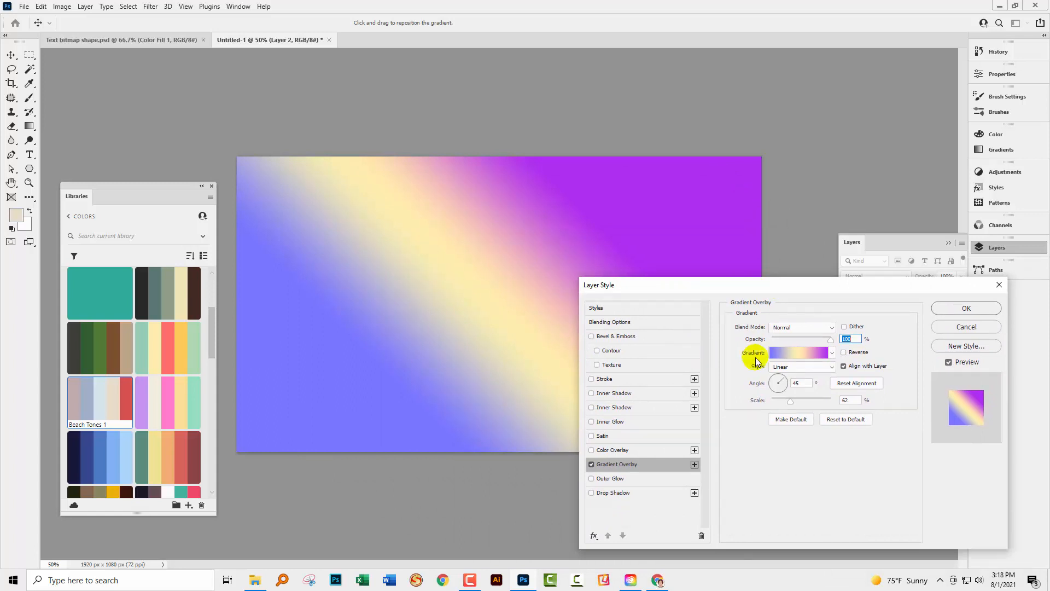
click(805, 353)
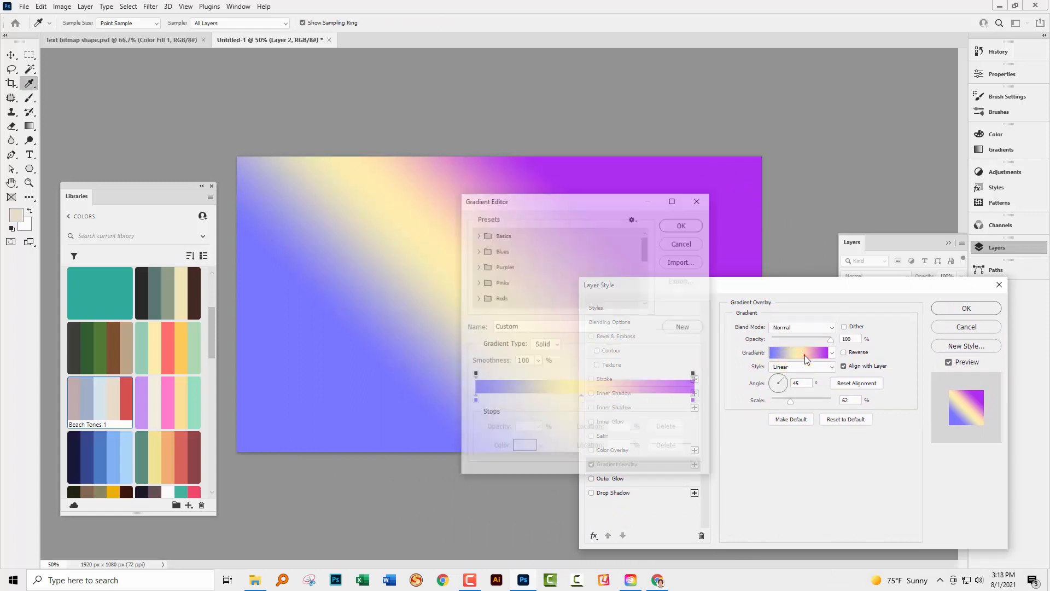
double_click(474, 404)
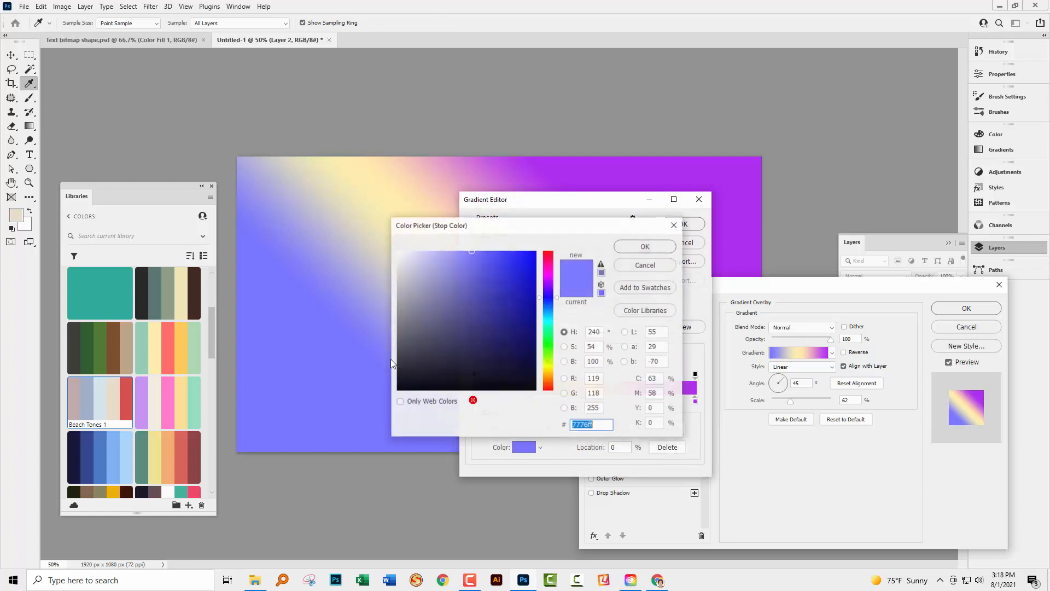
drag(168, 151, 143, 346)
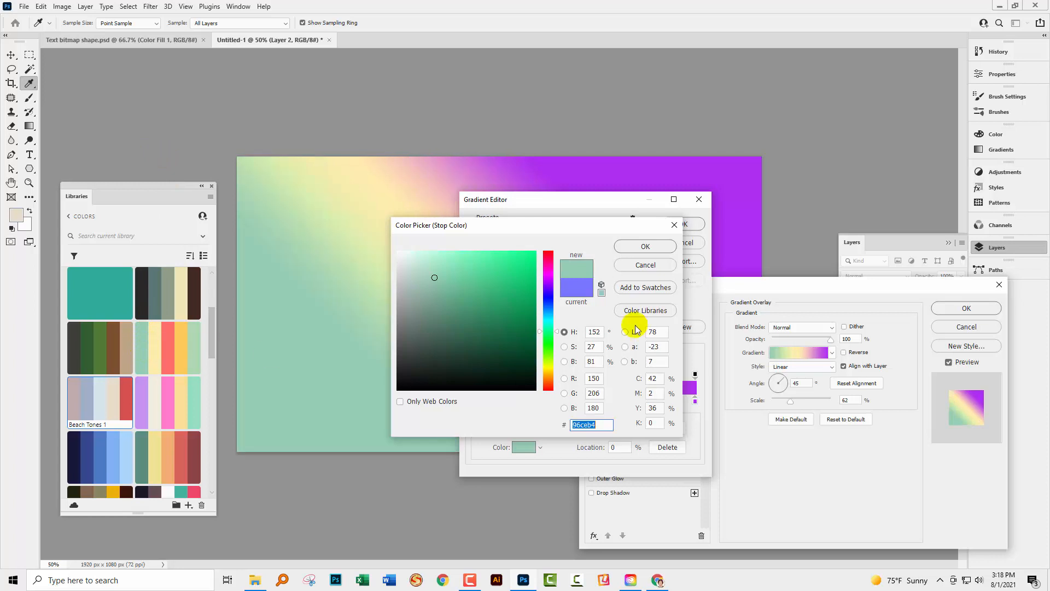
click(646, 246)
click(676, 224)
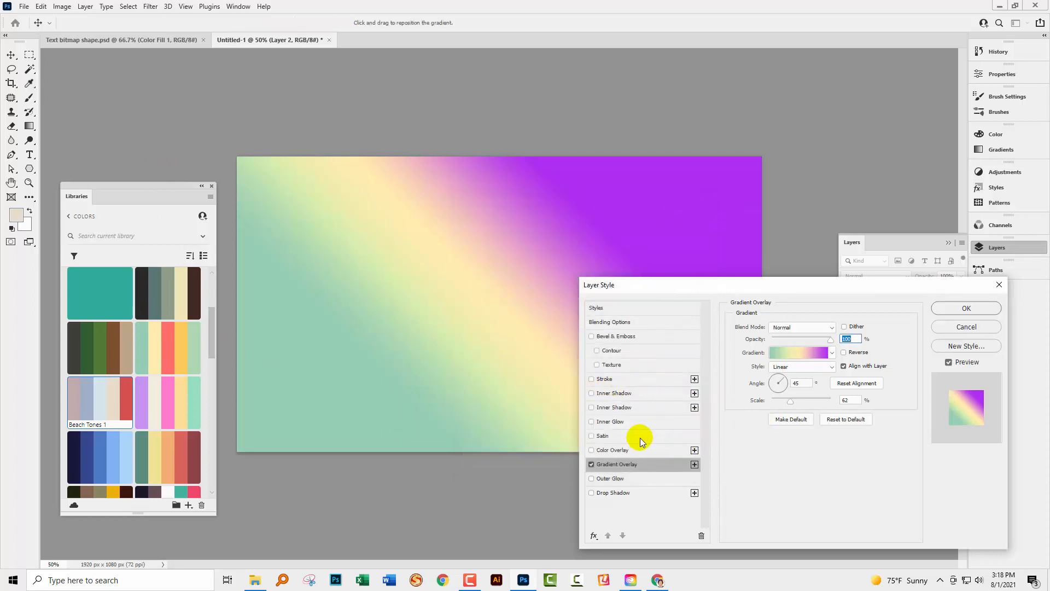
Replace the Gradient Overlay with a Color Overlay in purple c394f2, sampled from a library theme, and apply the layer style
click(591, 465)
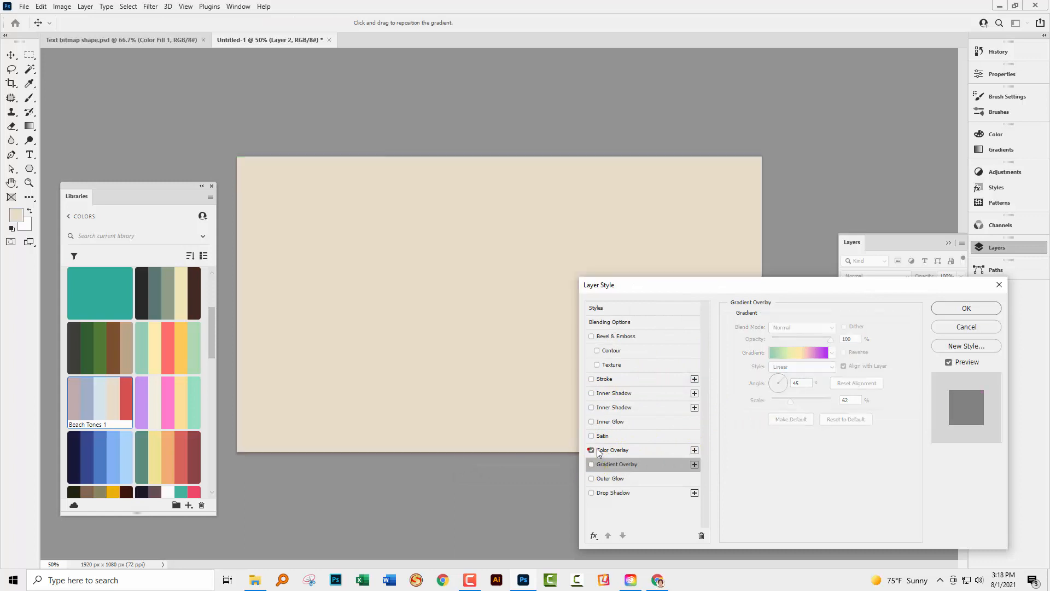
click(591, 449)
click(623, 449)
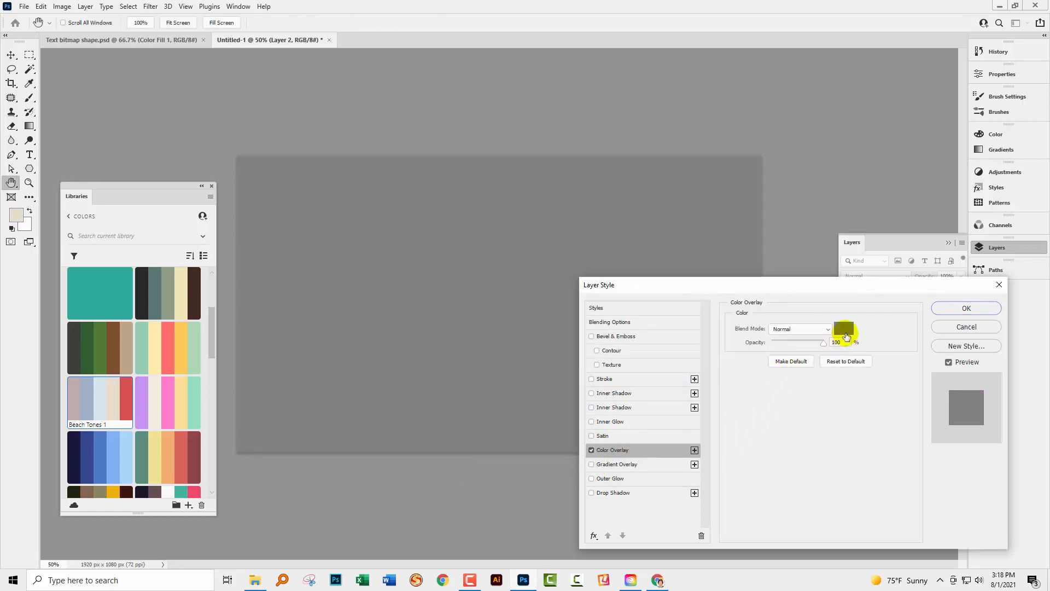
click(844, 328)
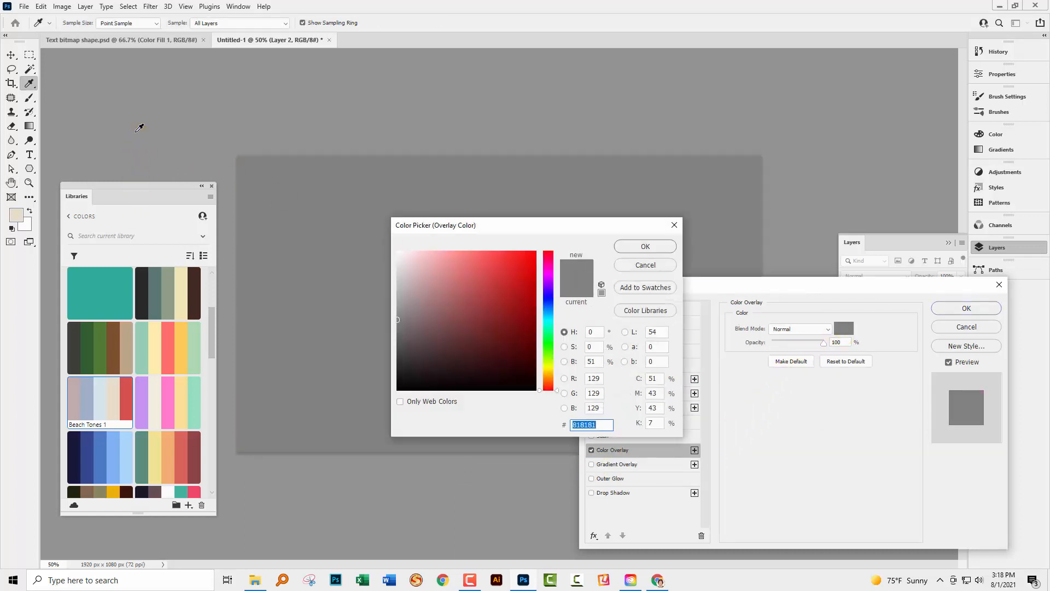
drag(136, 130, 141, 399)
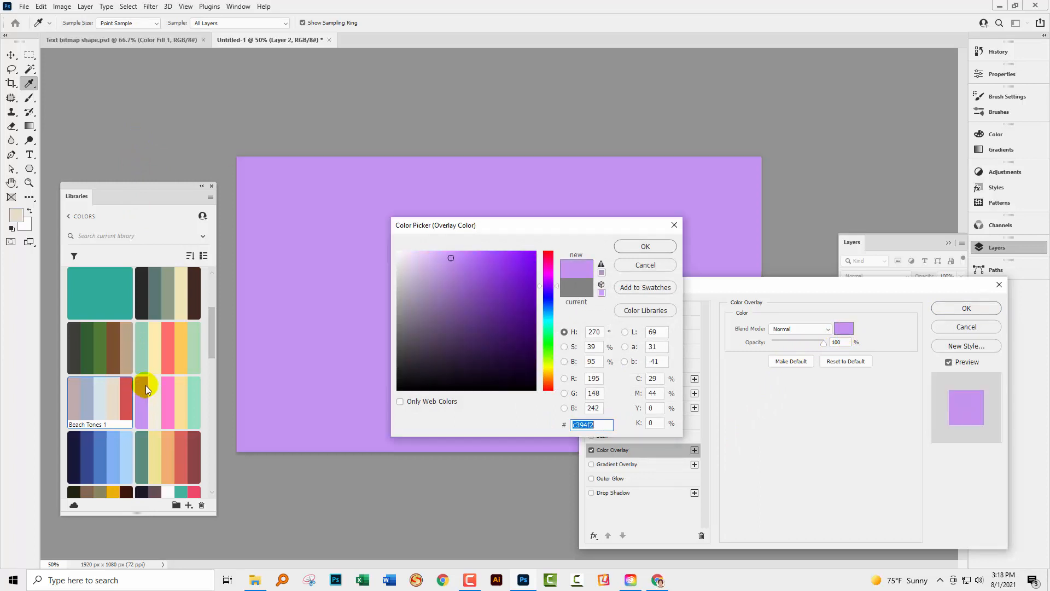
click(631, 251)
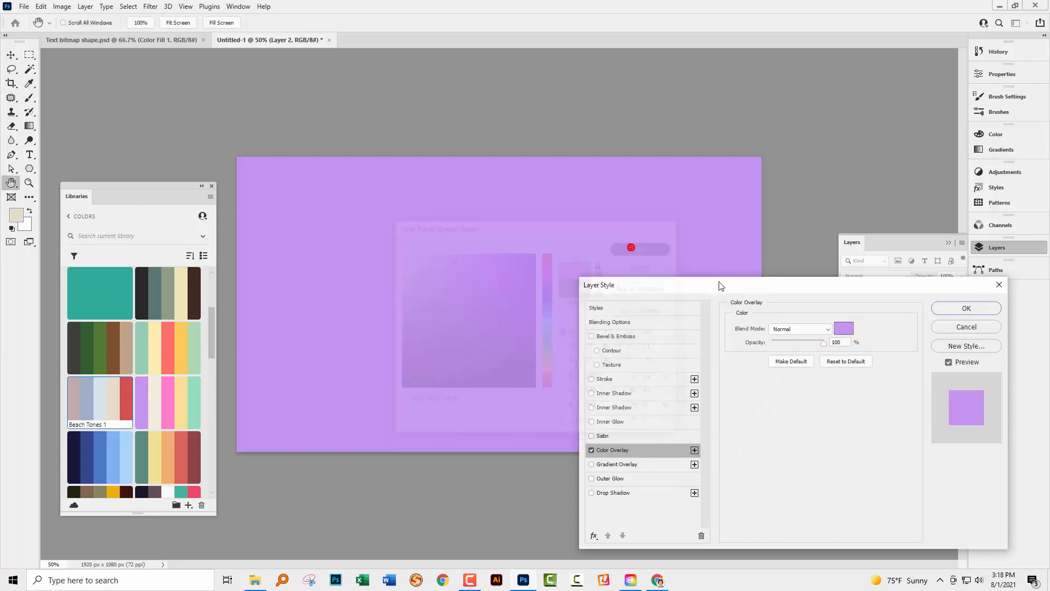
click(967, 306)
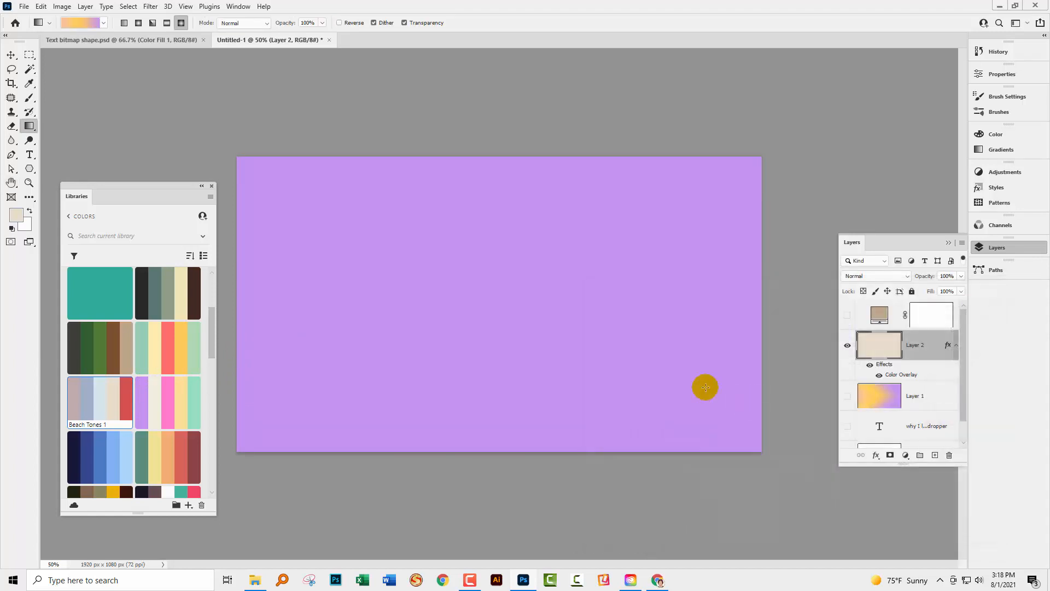